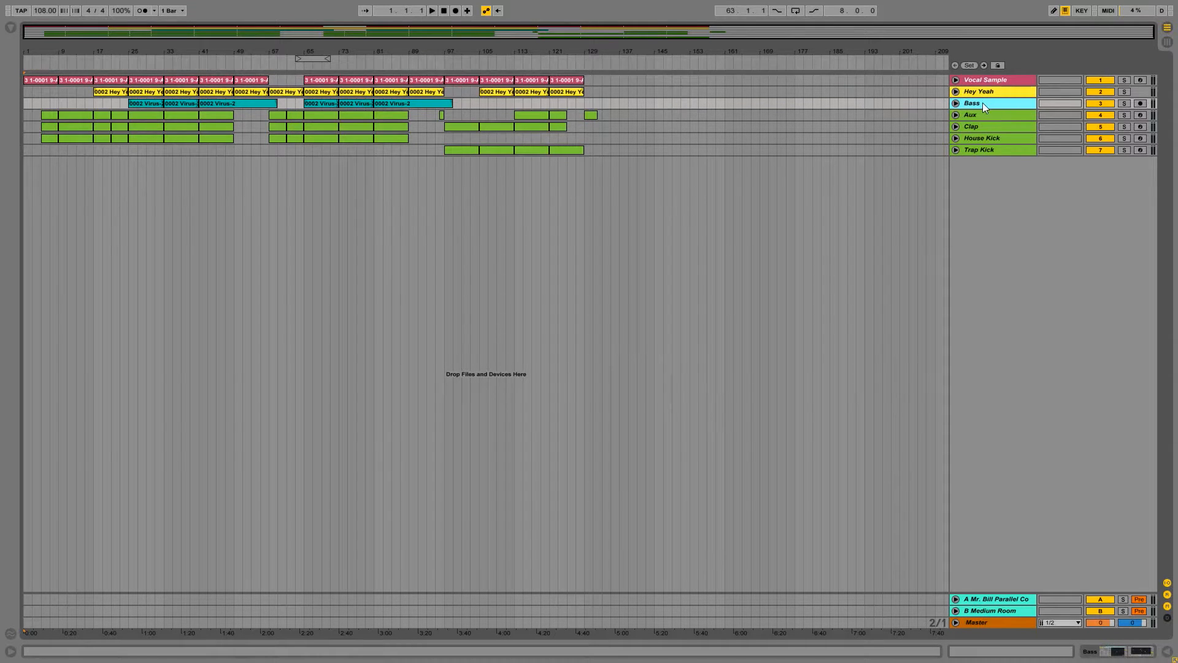
# Go through the tracks one by one, from Vocal Sample down to Trap Kick.
pyautogui.click(1002, 83)
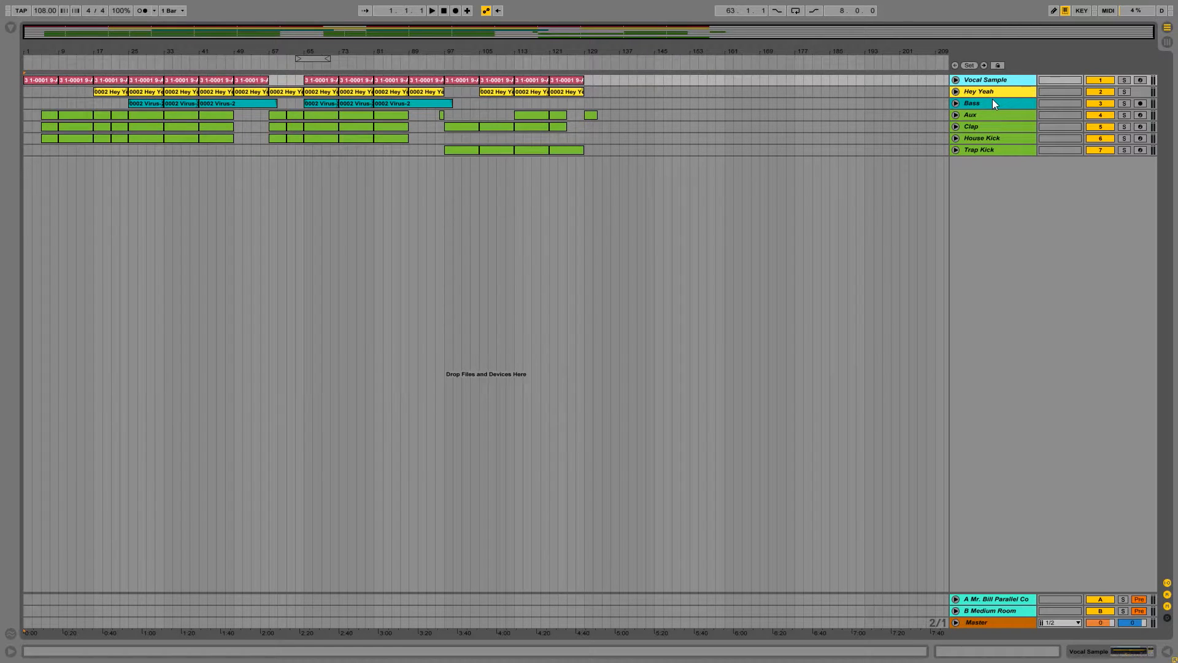
pyautogui.press('Down')
pyautogui.press('Down')
pyautogui.press('Down')
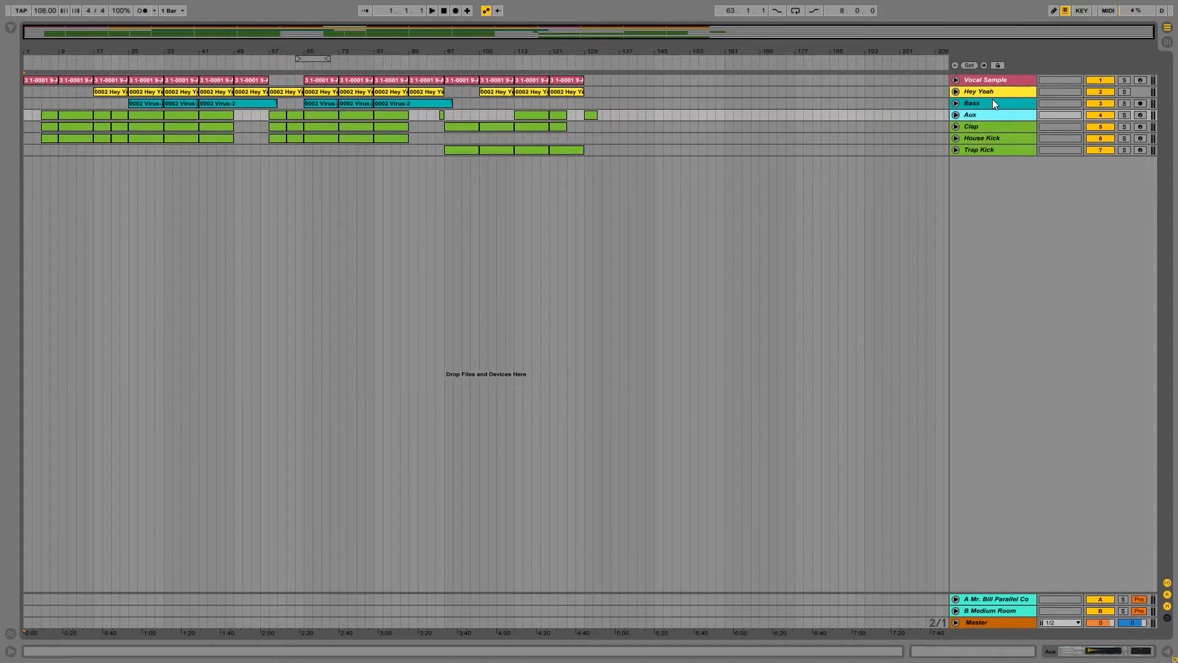
pyautogui.press('Down')
pyautogui.press('Down')
pyautogui.press('Down')
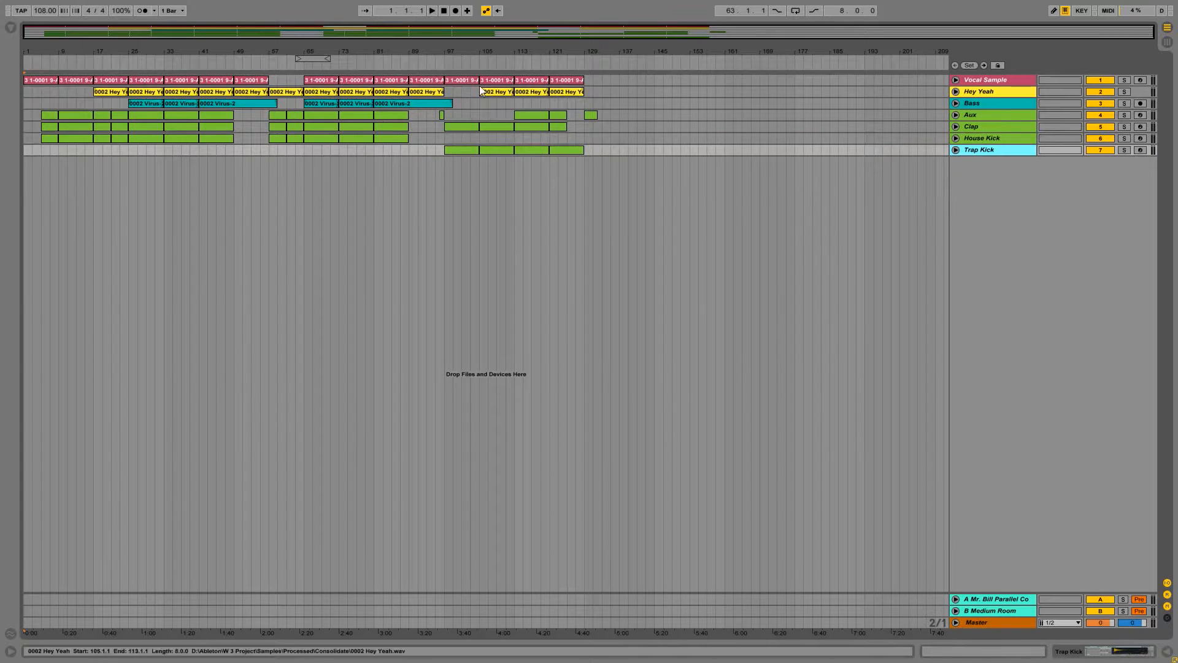
# Move the eight-bar loop to start at bar 65 and turn looping on.
pyautogui.moveTo(316, 56); pyautogui.dragTo(325, 56)
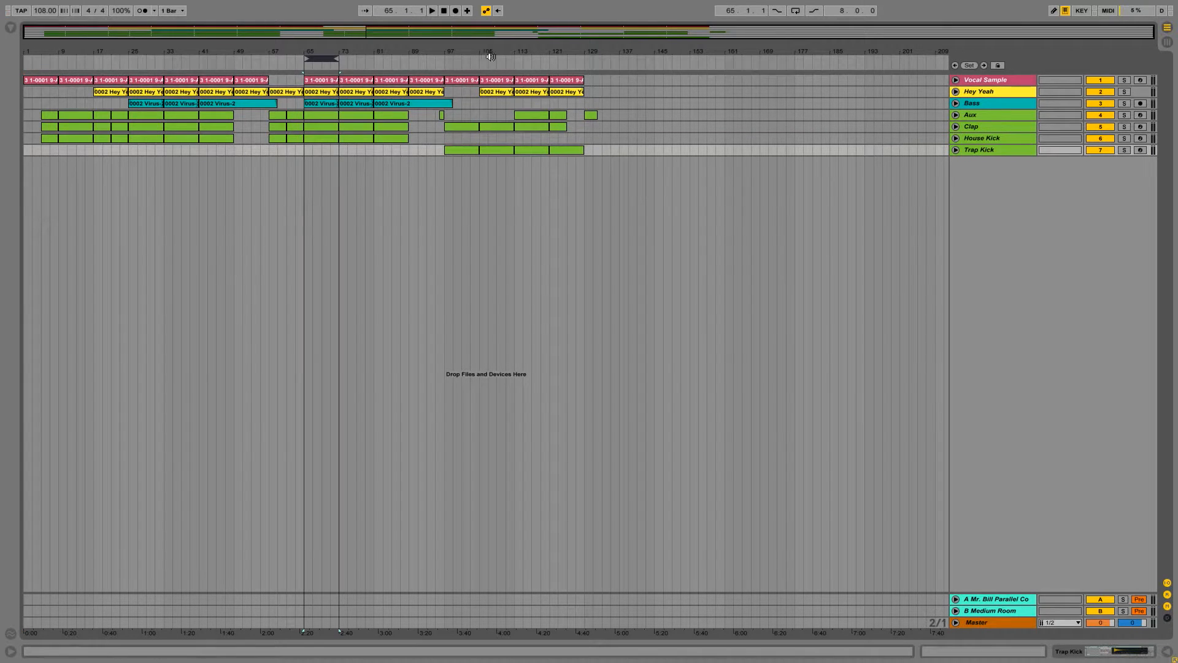
pyautogui.click(796, 10)
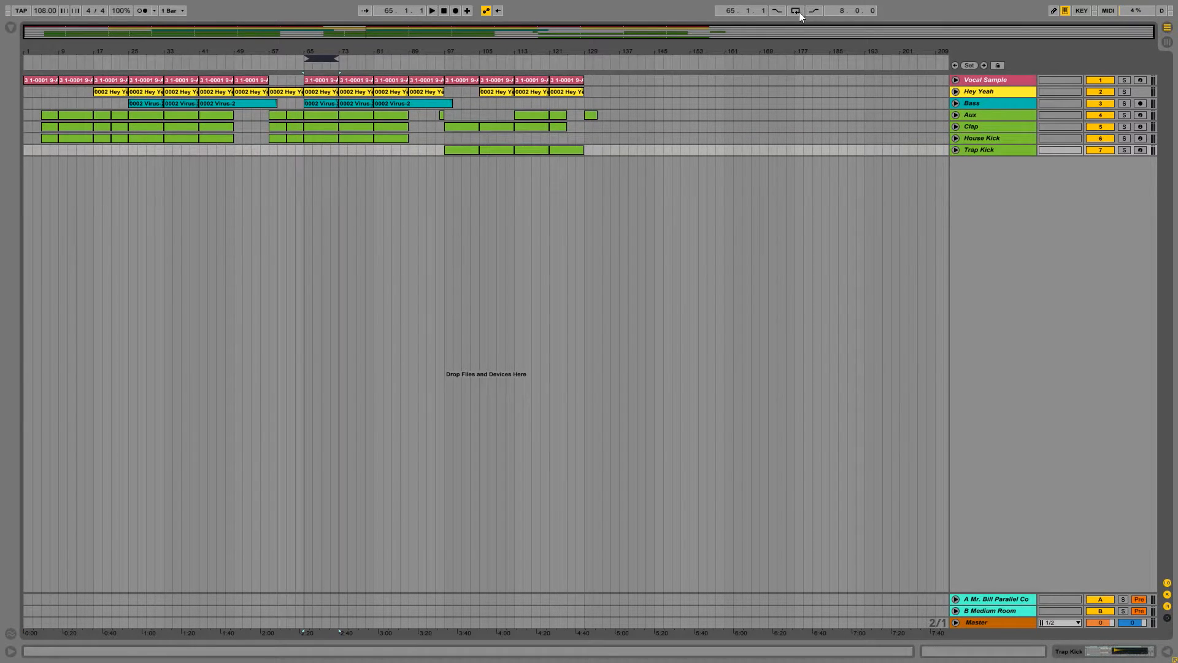
# Deactivate all seven tracks from Vocal Sample to Trap Kick together.
pyautogui.click(1006, 82)
pyautogui.keyDown('shift'); pyautogui.click(1019, 152); pyautogui.keyUp('shift')
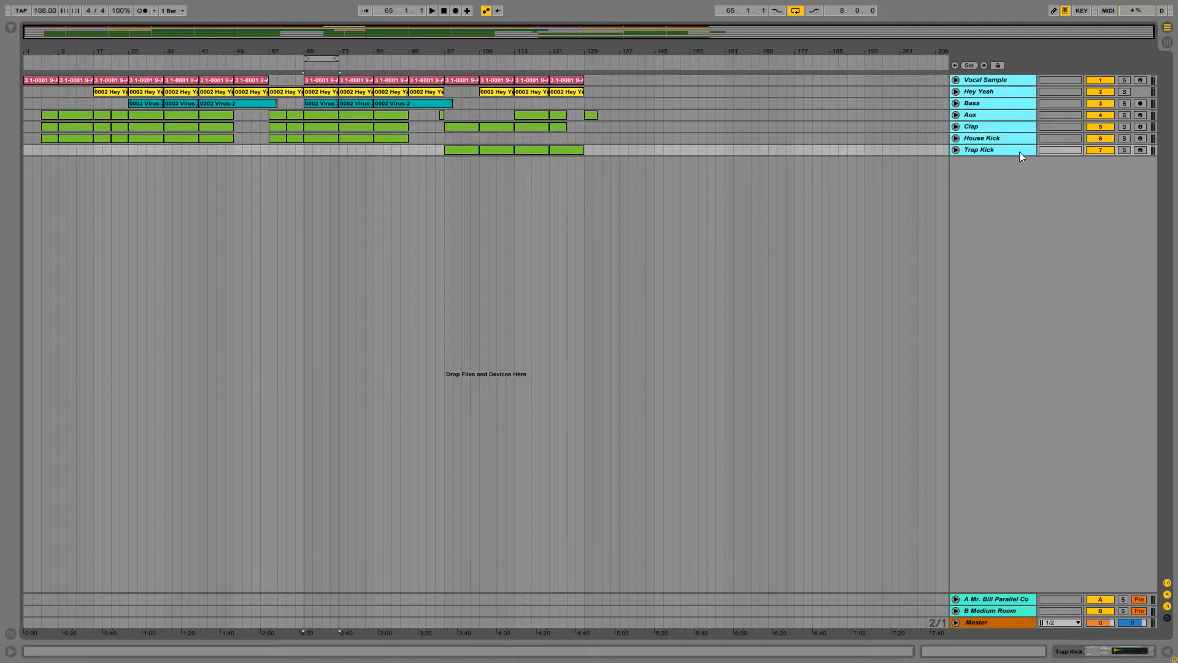
pyautogui.click(1099, 149)
# Reactivate the Vocal Sample track, add Hey Yeah, and play the loop with each addition.
pyautogui.click(1005, 83)
pyautogui.click(1096, 80)
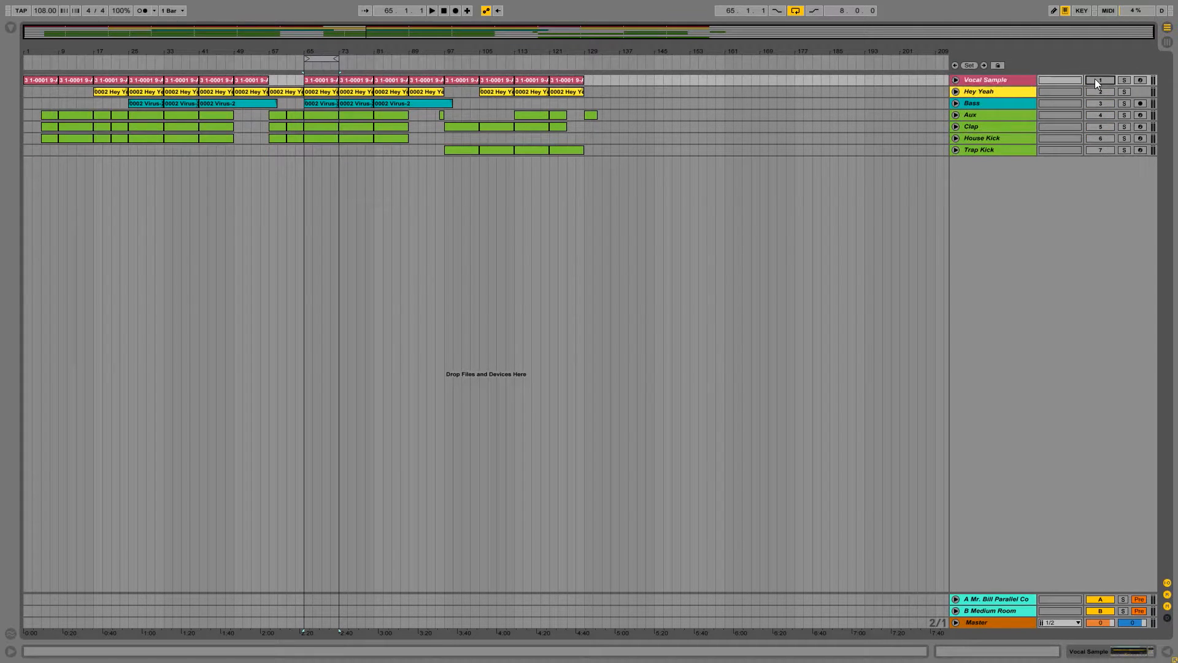
pyautogui.press('space')
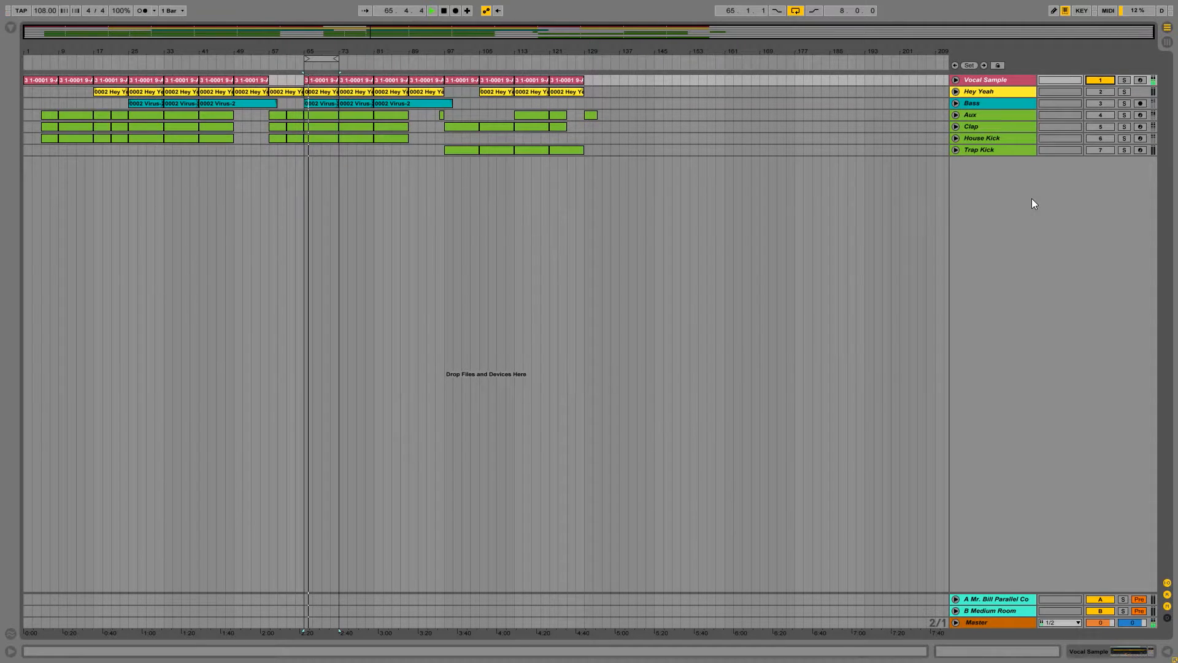
pyautogui.press('space')
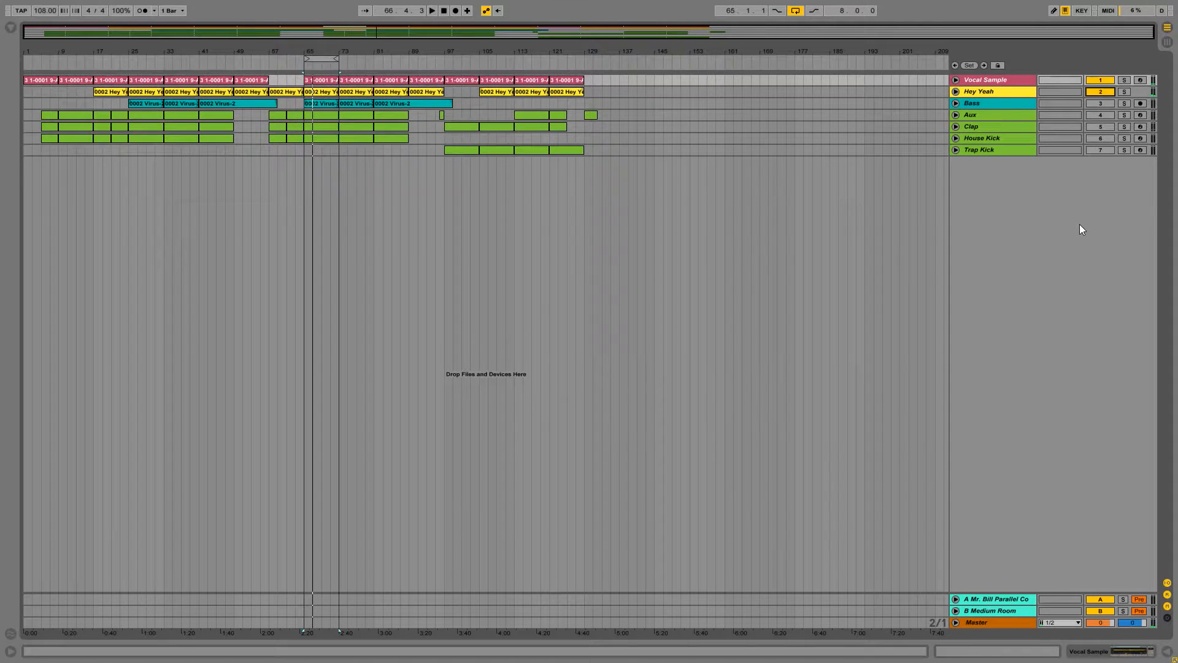
pyautogui.press('space')
# Reactivate the Bass track and play the loop to hear it with the vocal tracks.
pyautogui.click(1105, 106)
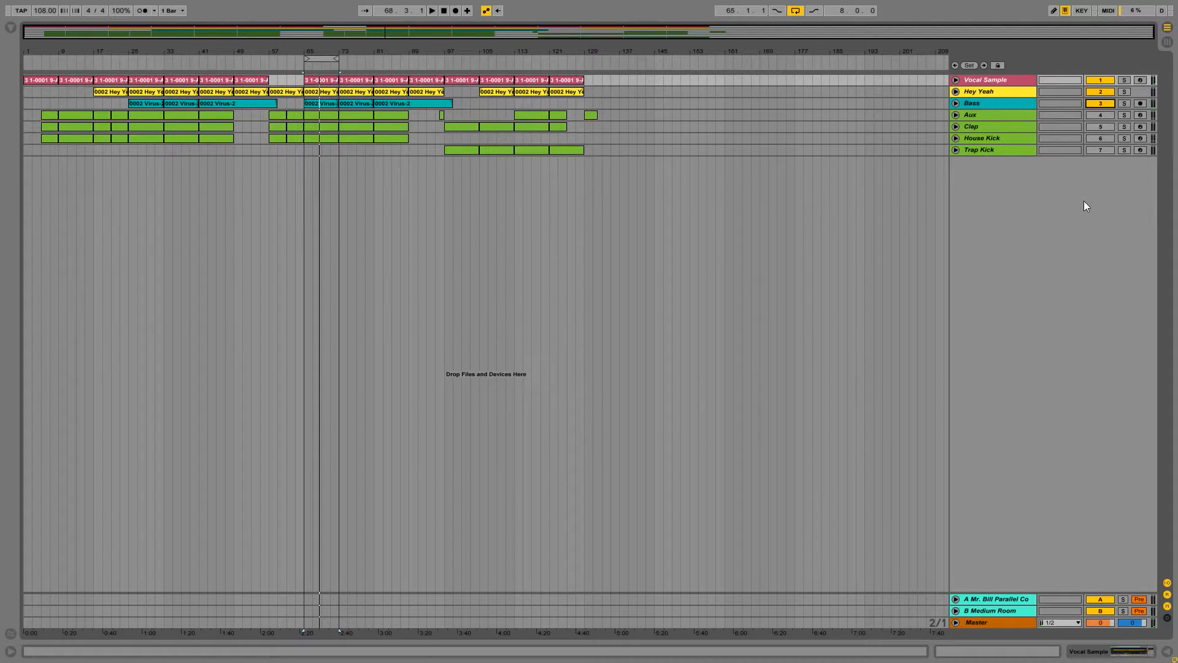
pyautogui.press('space')
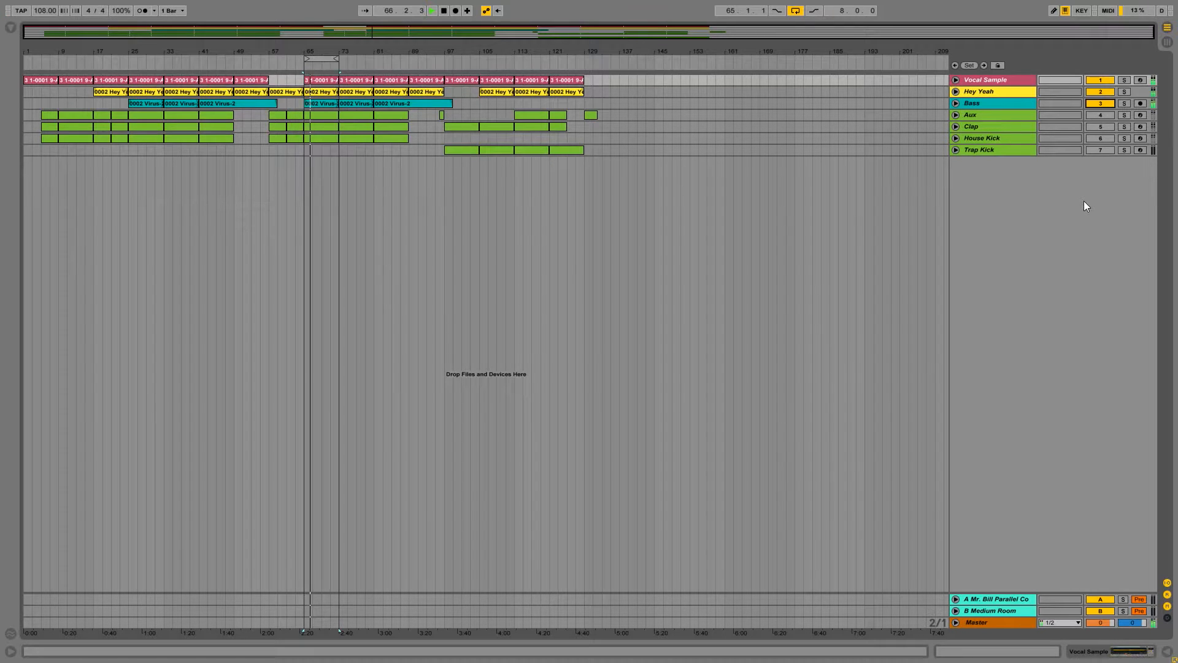
pyautogui.press('space')
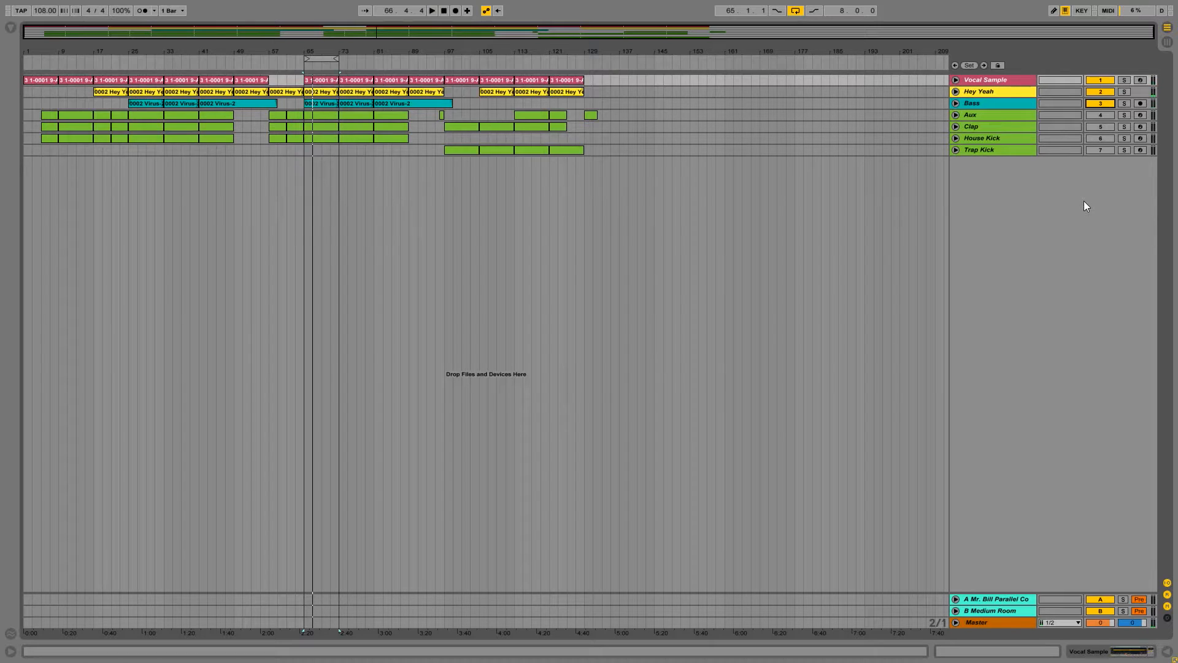
# Reactivate the Aux and Clap tracks one after the other, playing the loop after each.
pyautogui.click(1004, 114)
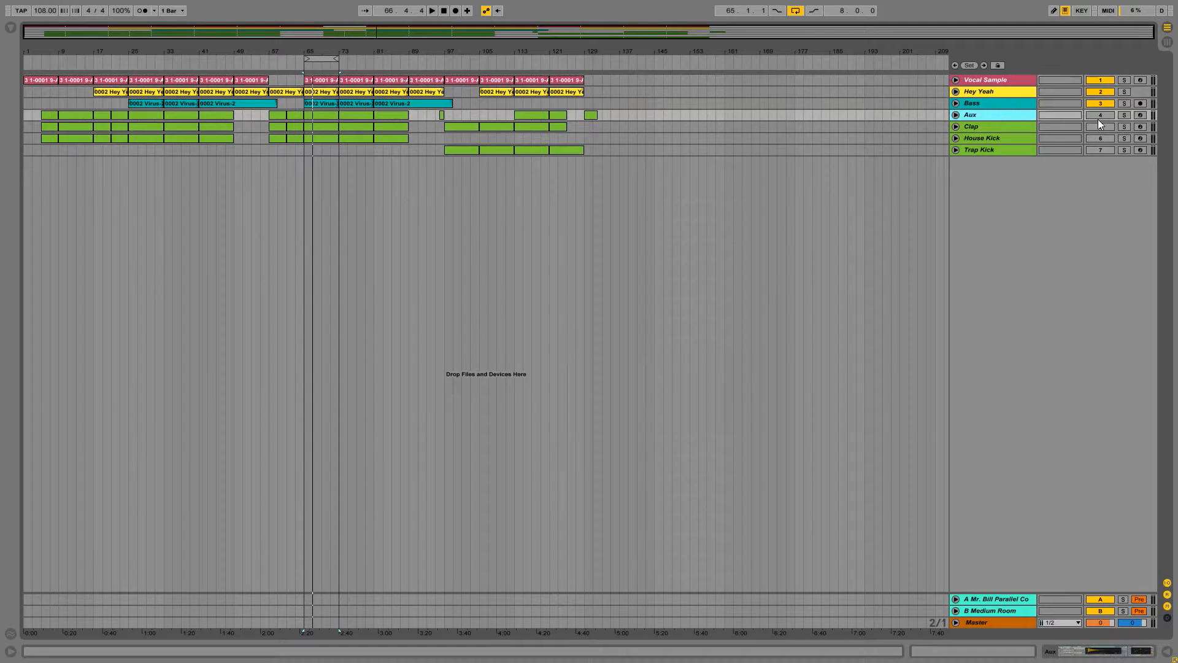
pyautogui.press('space')
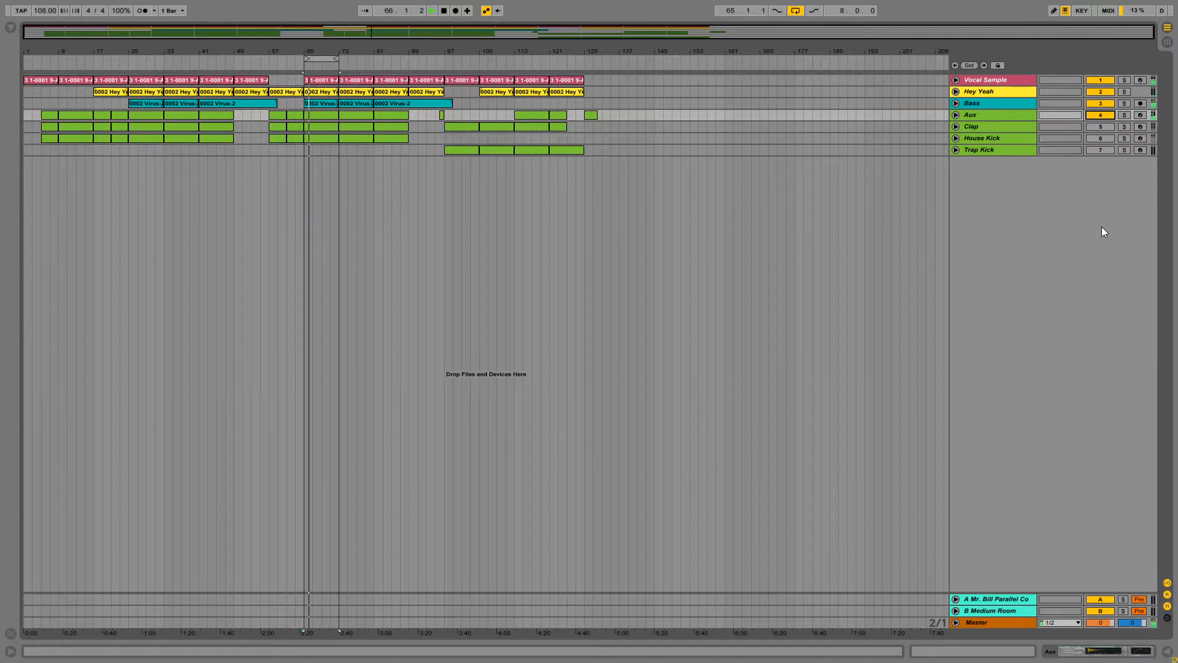
pyautogui.press('space')
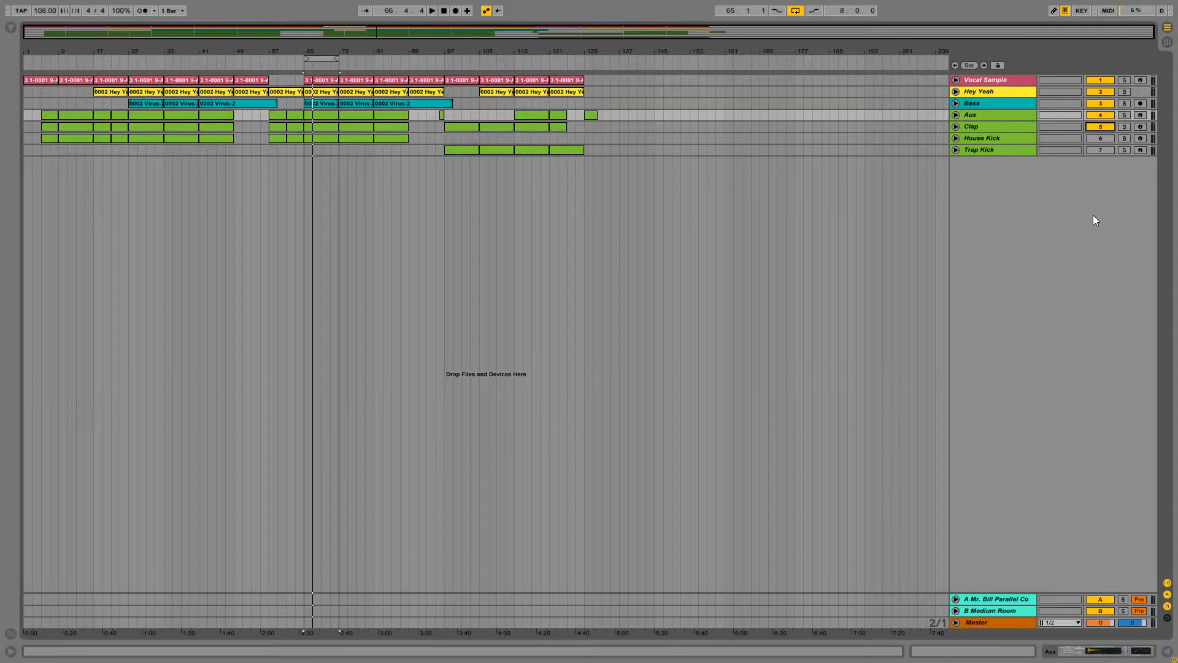
pyautogui.press('space')
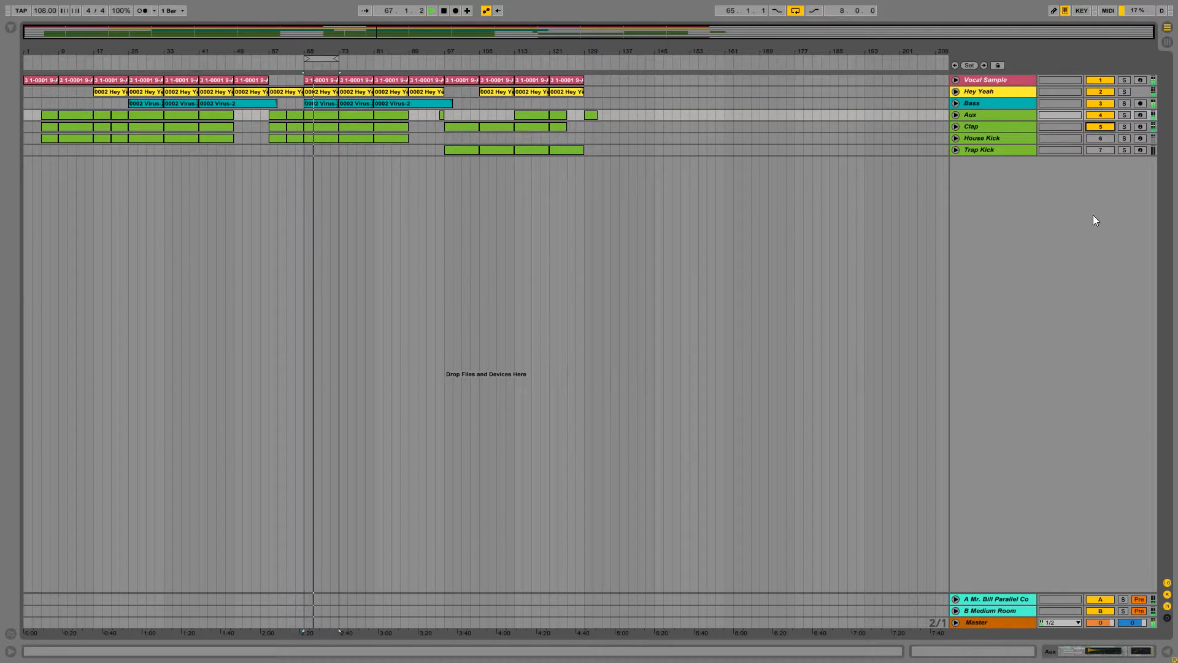
pyautogui.press('space')
# Reactivate the House Kick track and play the loop with it.
pyautogui.click(1113, 139)
pyautogui.press('space')
pyautogui.press('space')
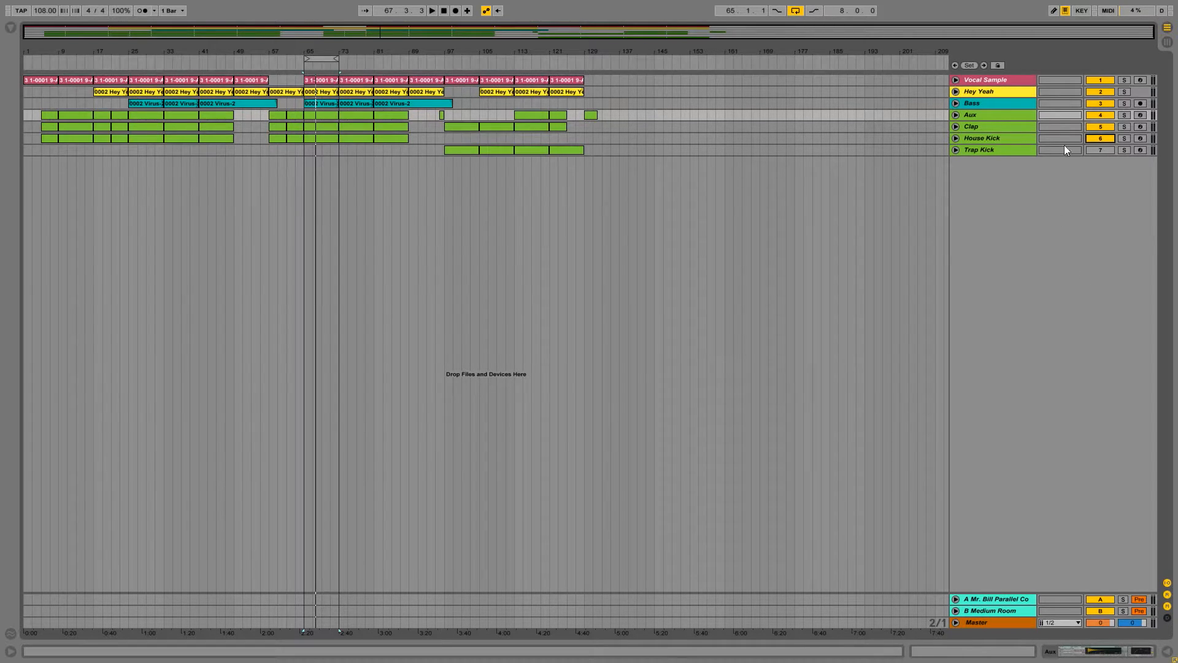
# Move the loop to start at bar 97, reactivate the Trap Kick track and play that section.
pyautogui.click(1031, 148)
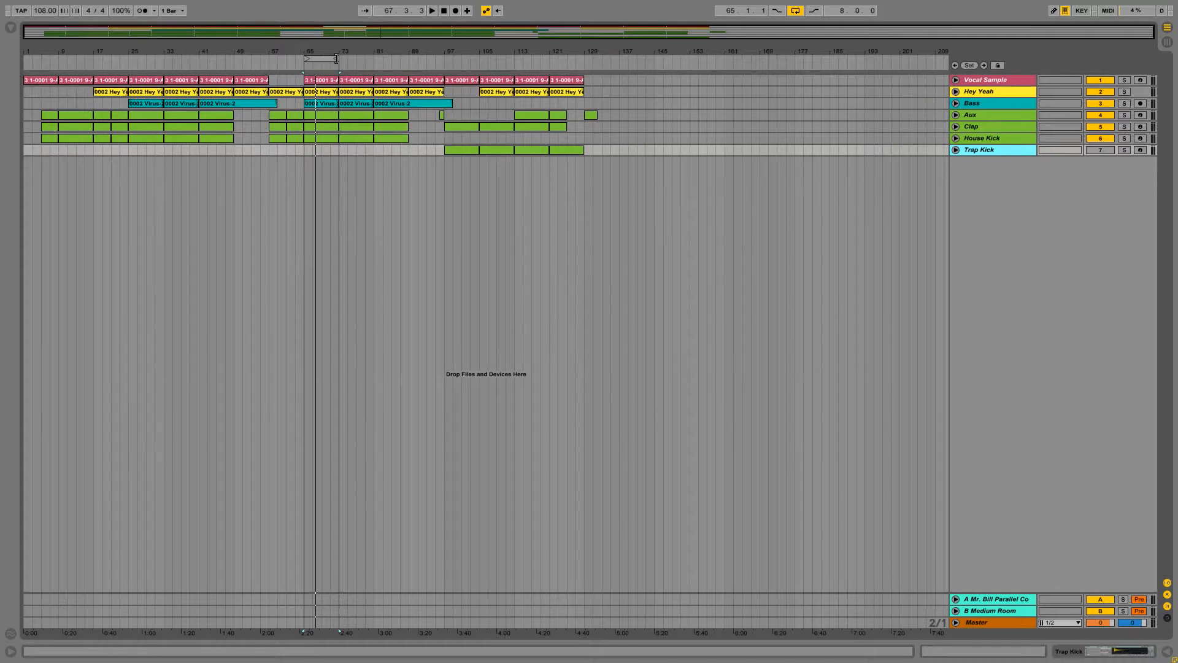
pyautogui.moveTo(326, 58); pyautogui.dragTo(465, 58)
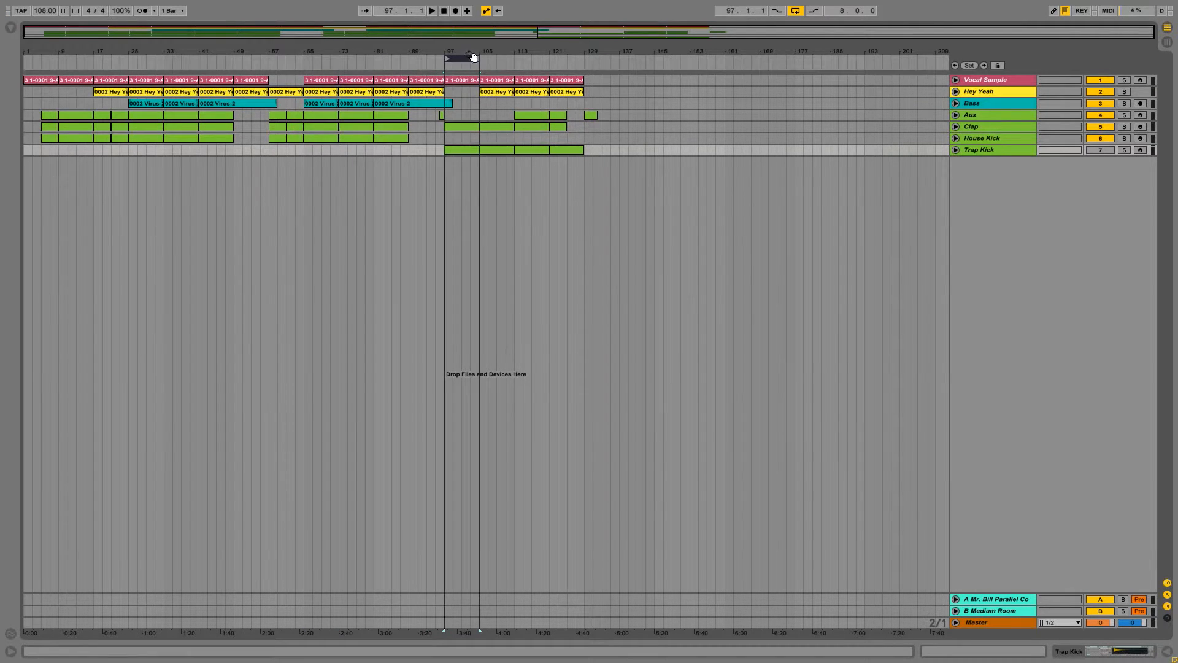
pyautogui.click(1099, 148)
pyautogui.press('space')
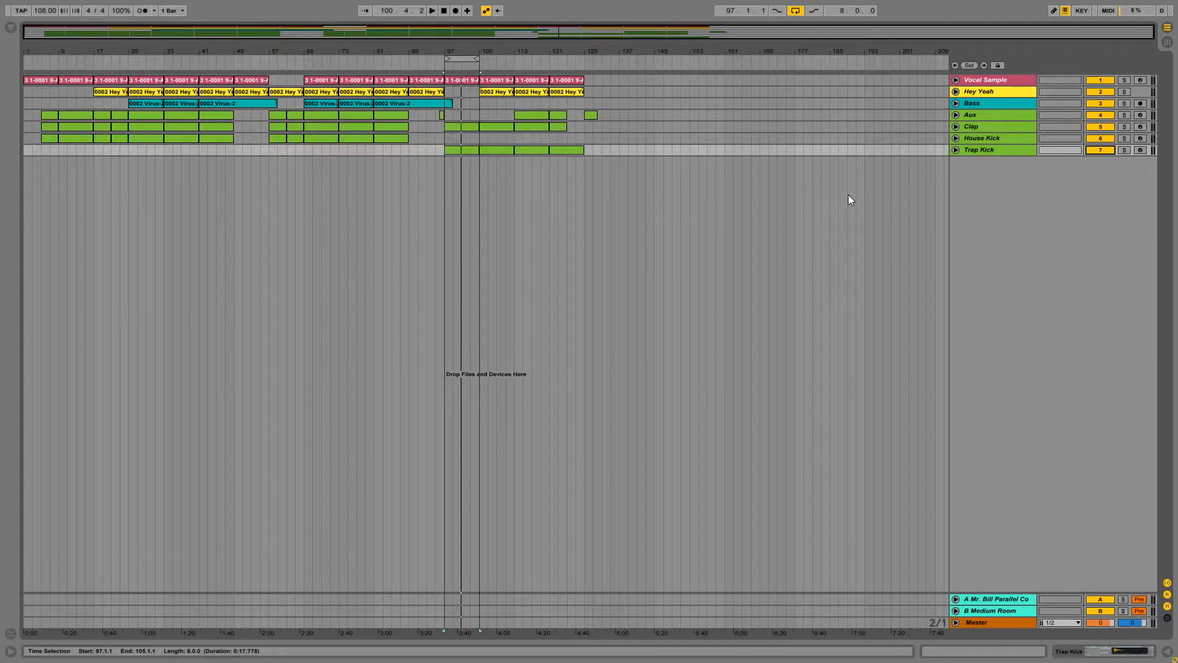
# Show the Session View mixer, hide the browser, and widen the Vocal Sample and Hey Yeah tracks to match the others.
pyautogui.click(1167, 42)
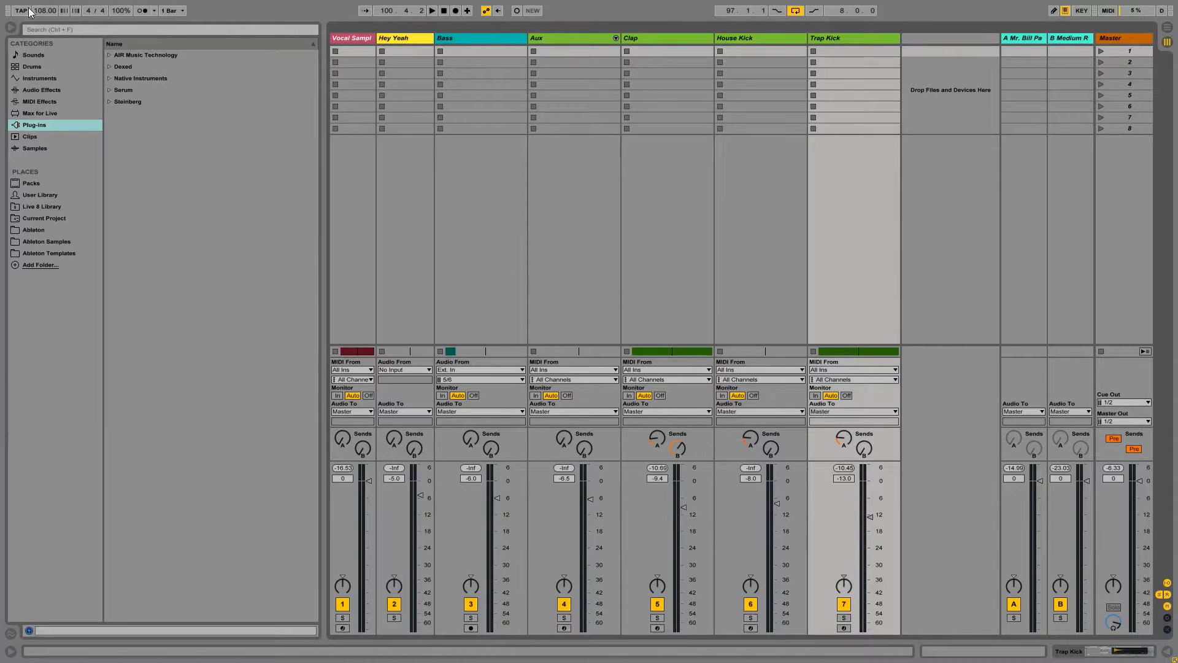
pyautogui.click(11, 28)
pyautogui.click(72, 39)
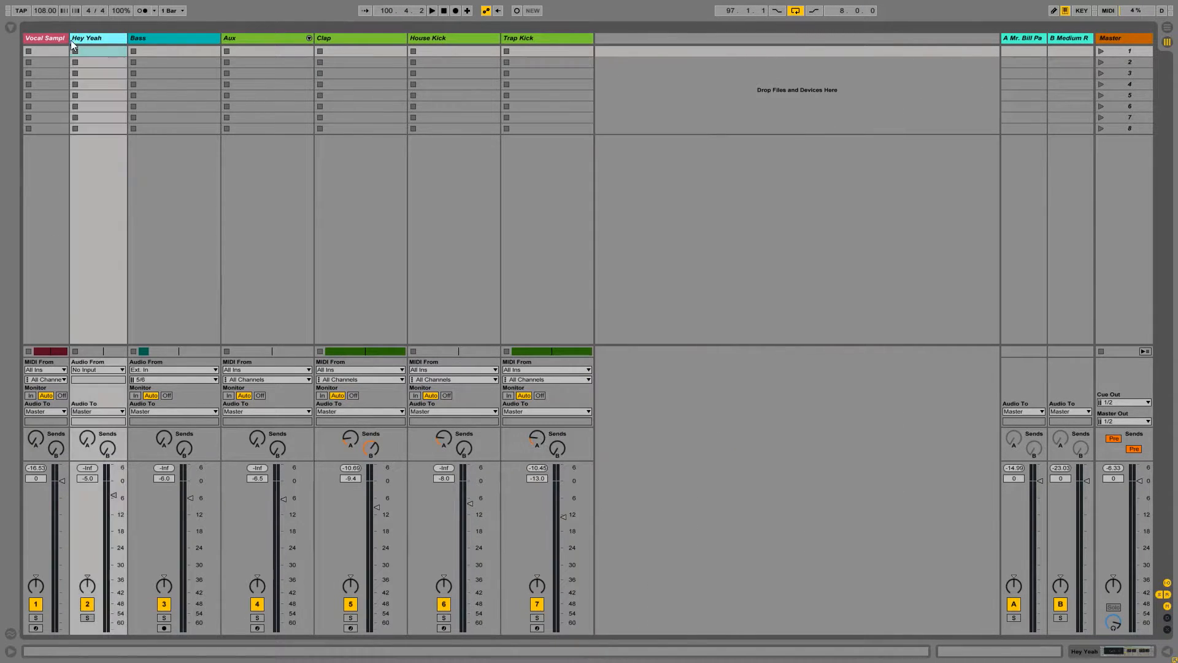
pyautogui.moveTo(69, 37); pyautogui.dragTo(172, 38)
pyautogui.click(150, 37)
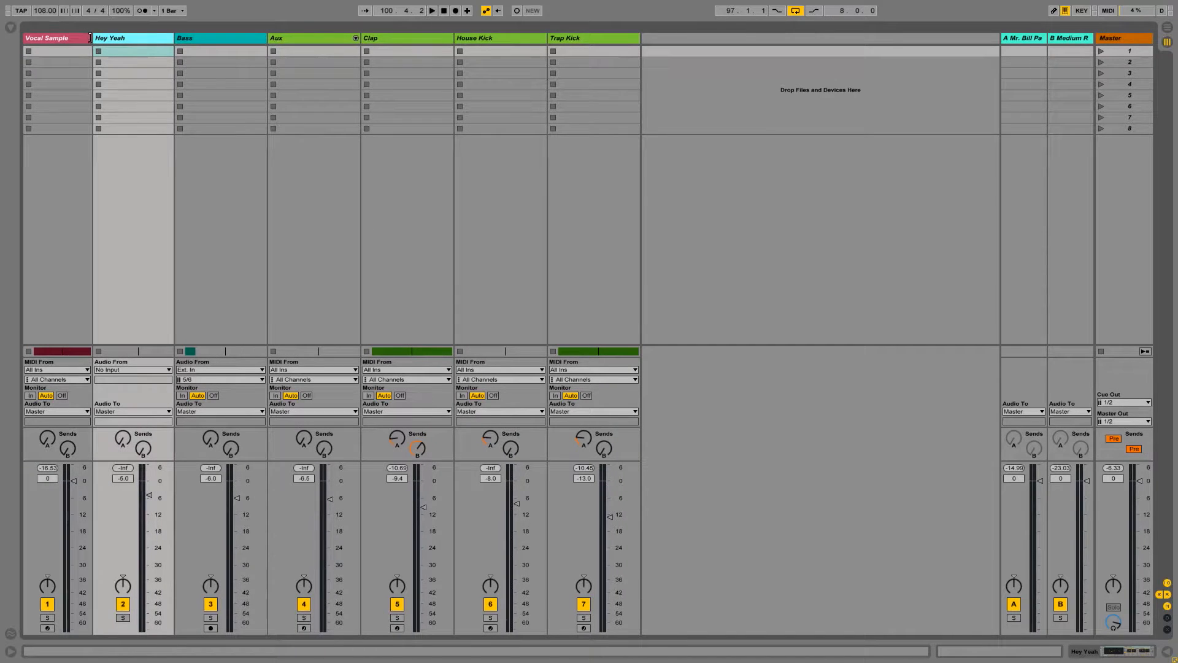
pyautogui.moveTo(92, 38); pyautogui.dragTo(105, 38)
pyautogui.click(126, 39)
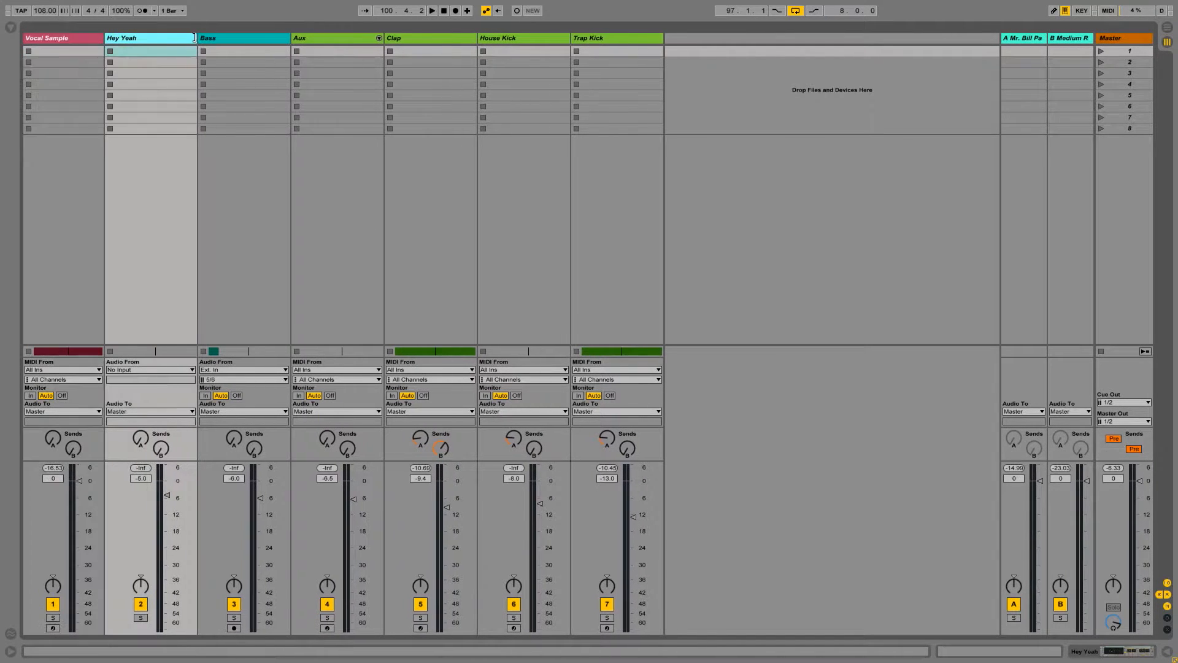
pyautogui.moveTo(101, 38); pyautogui.dragTo(116, 38)
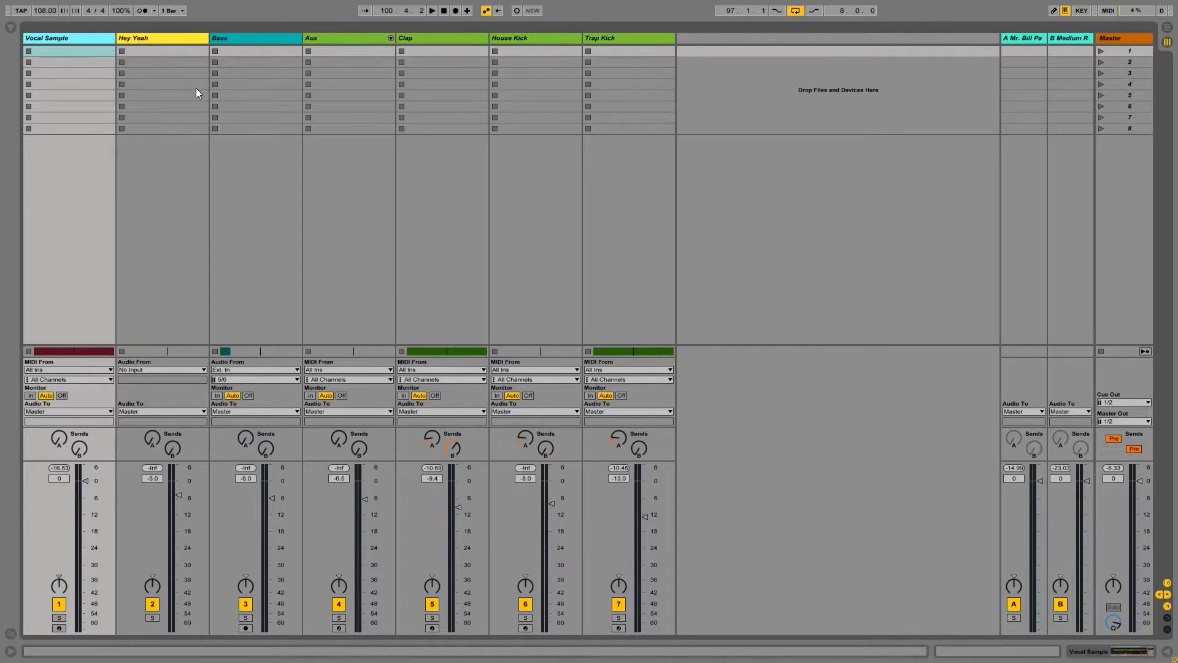
pyautogui.click(483, 444)
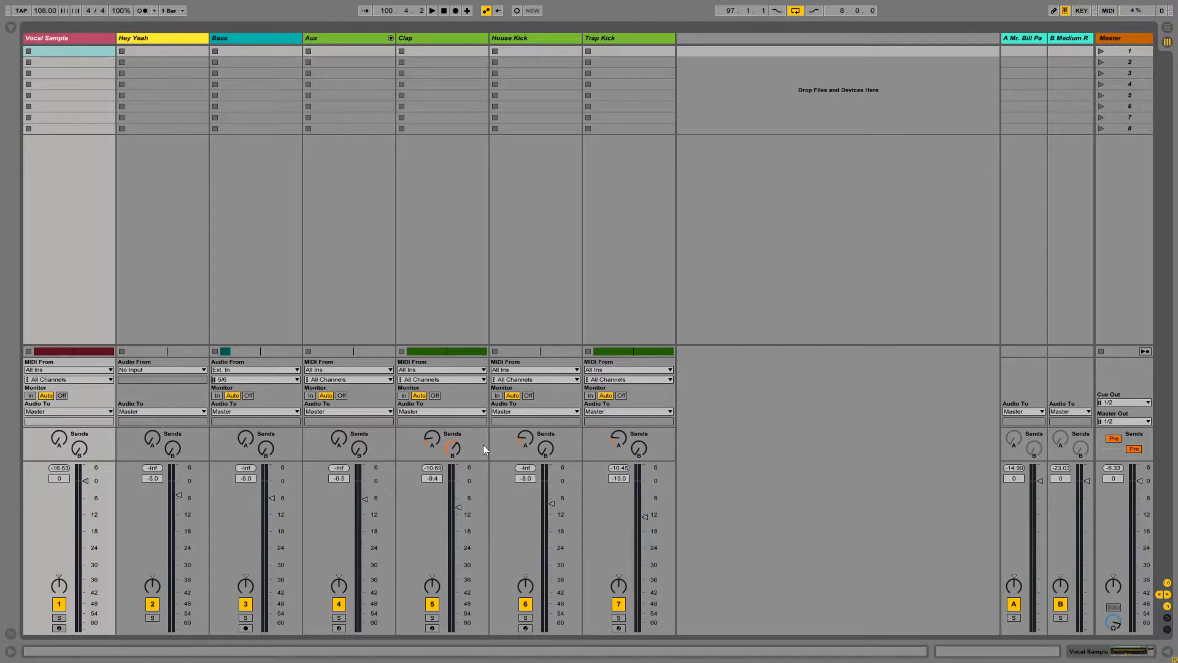
# Select all tracks from Vocal Sample to Trap Kick and return to the Arrangement View.
pyautogui.click(106, 39)
pyautogui.keyDown('shift'); pyautogui.click(638, 38); pyautogui.keyUp('shift')
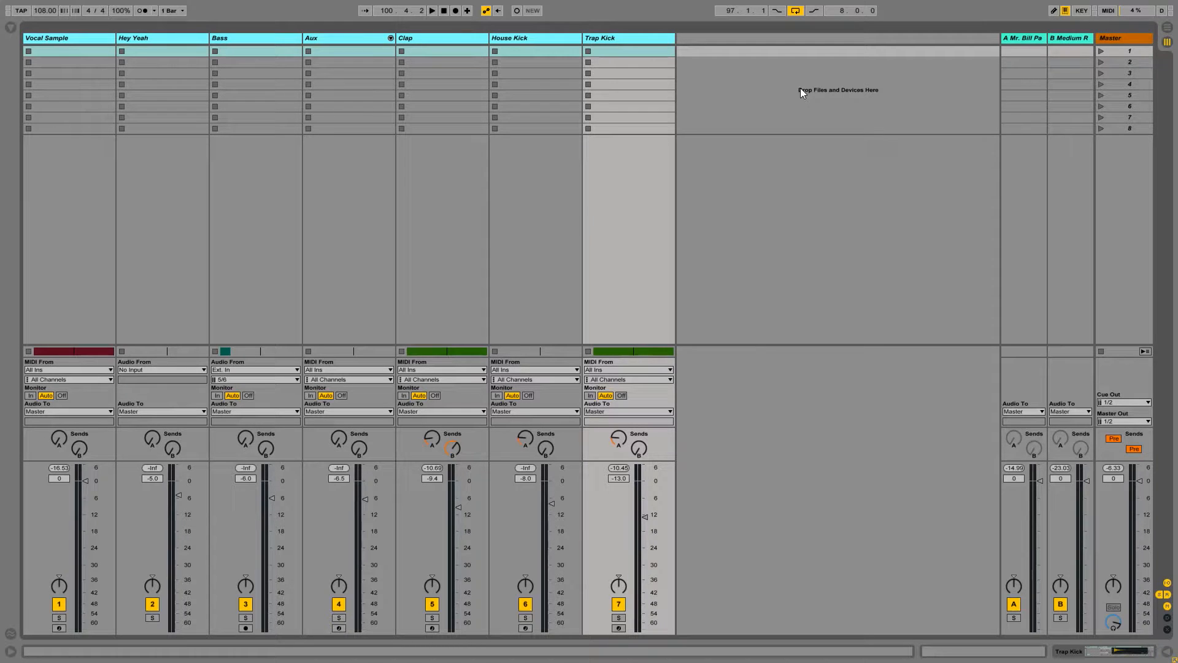
pyautogui.click(1167, 29)
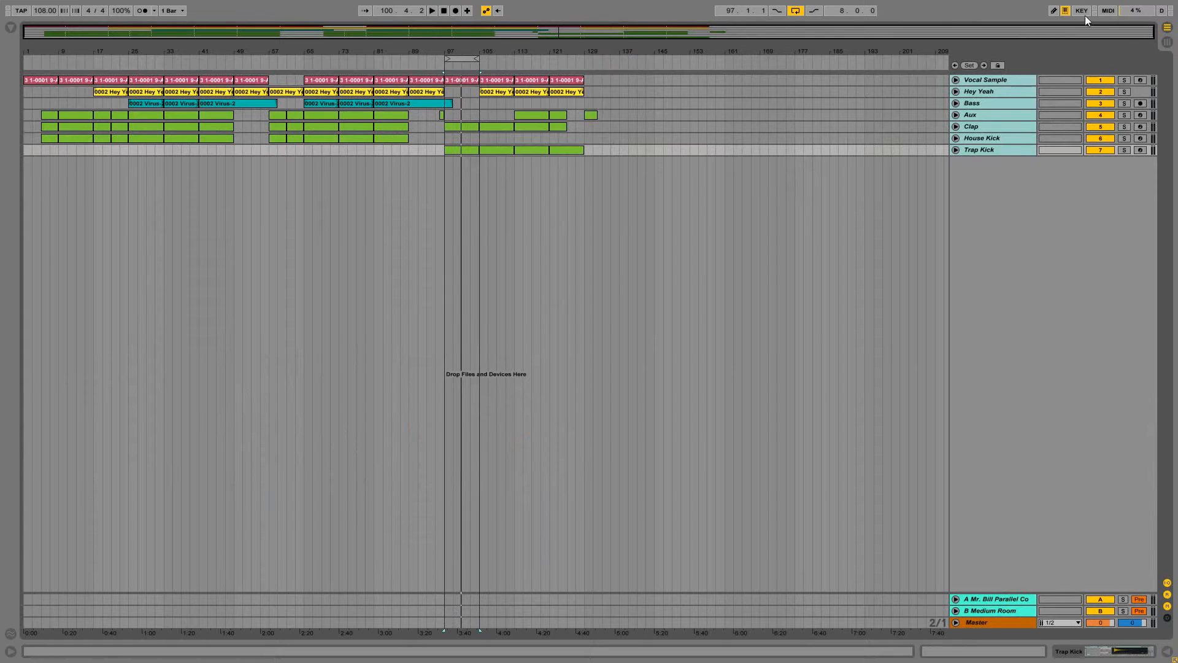
# Move the eight-bar loop to start at bar 81, select its time range, and select the House Kick track.
pyautogui.moveTo(467, 56); pyautogui.dragTo(397, 54)
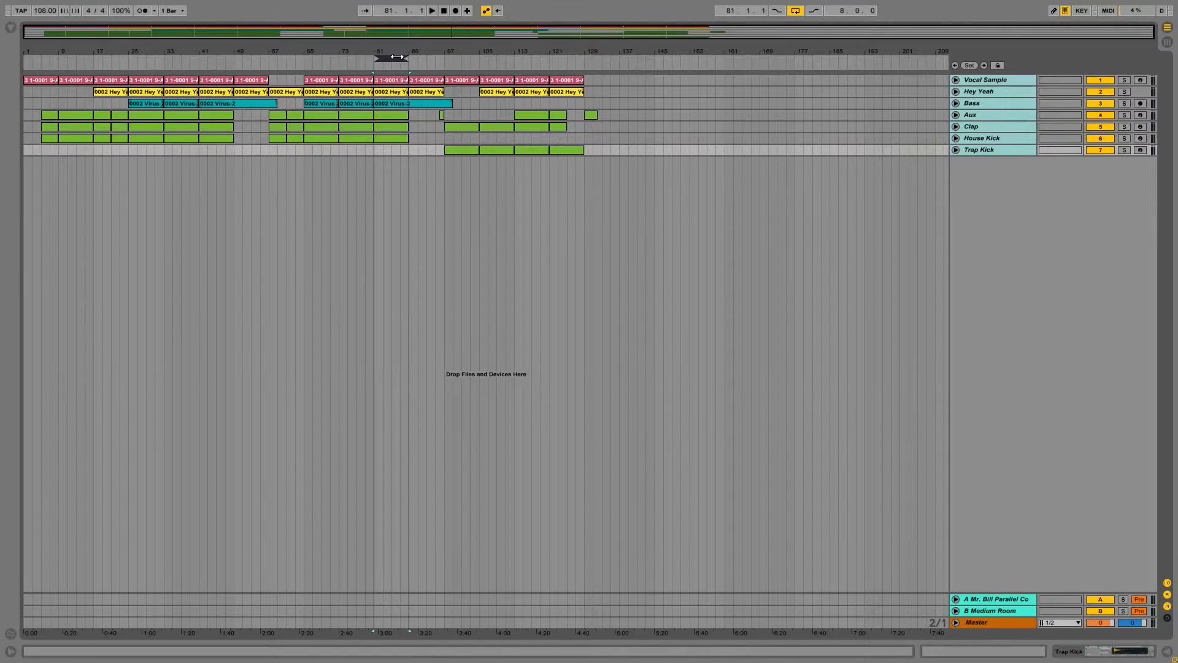
pyautogui.click(397, 58)
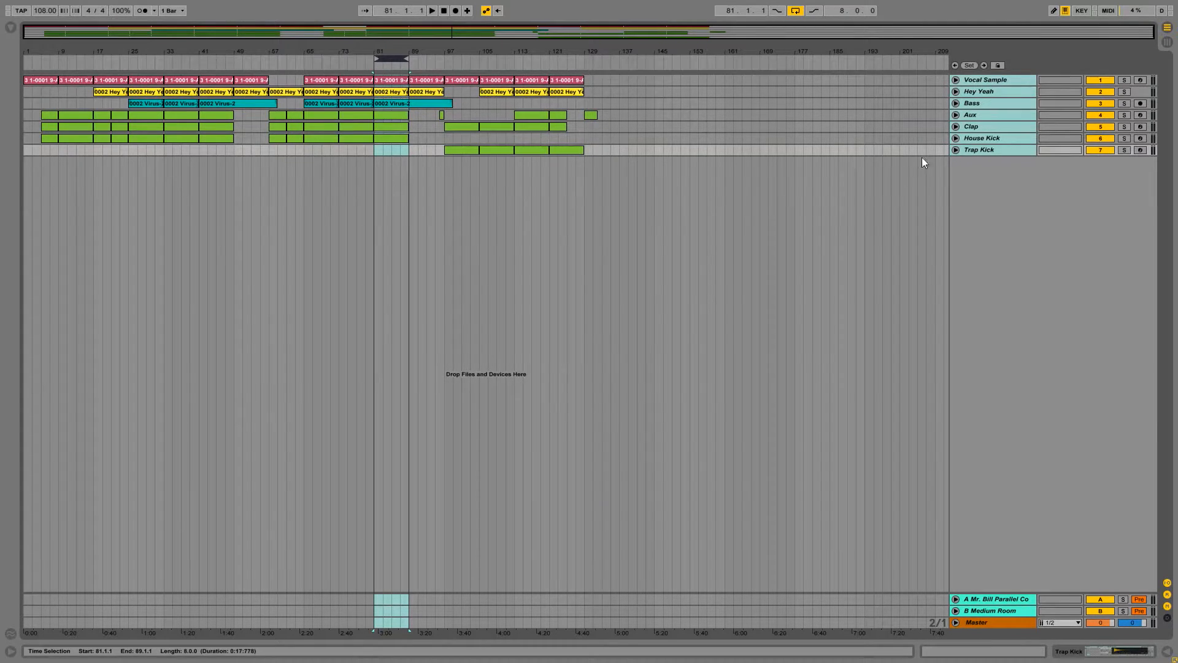
pyautogui.click(1010, 141)
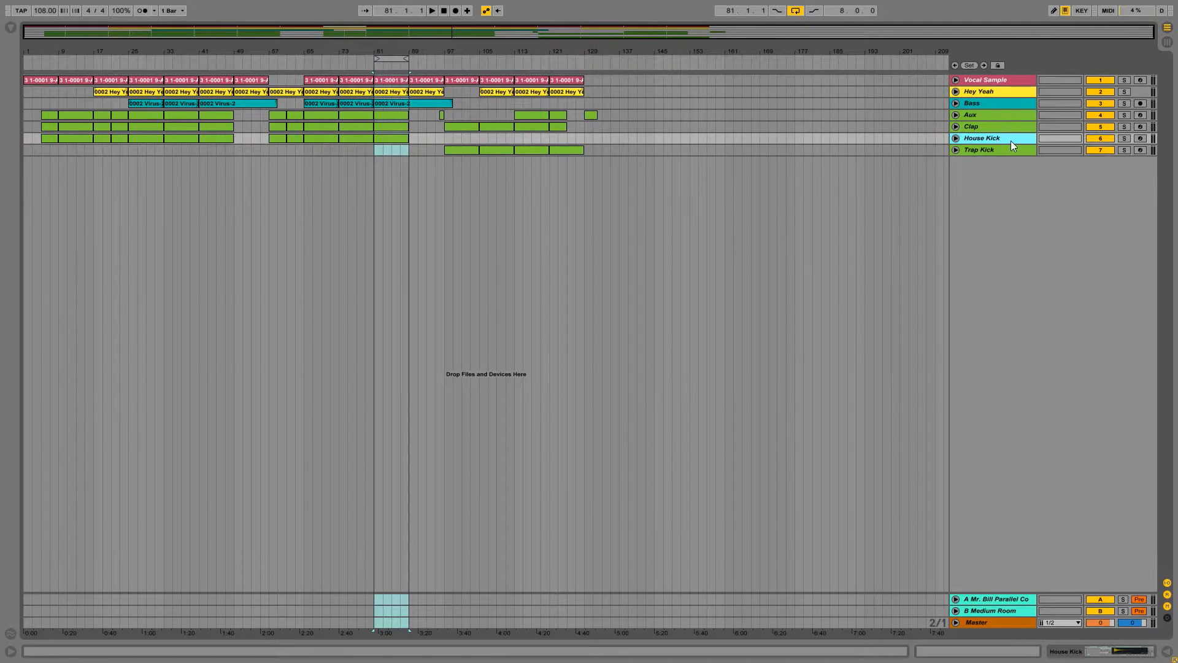
pyautogui.click(1010, 150)
pyautogui.click(1009, 138)
# In the Session View mixer, lower the volume of all seven tracks together to near silence, with Vocal Sample at -63.5 dB, and keep them selected.
pyautogui.click(1167, 42)
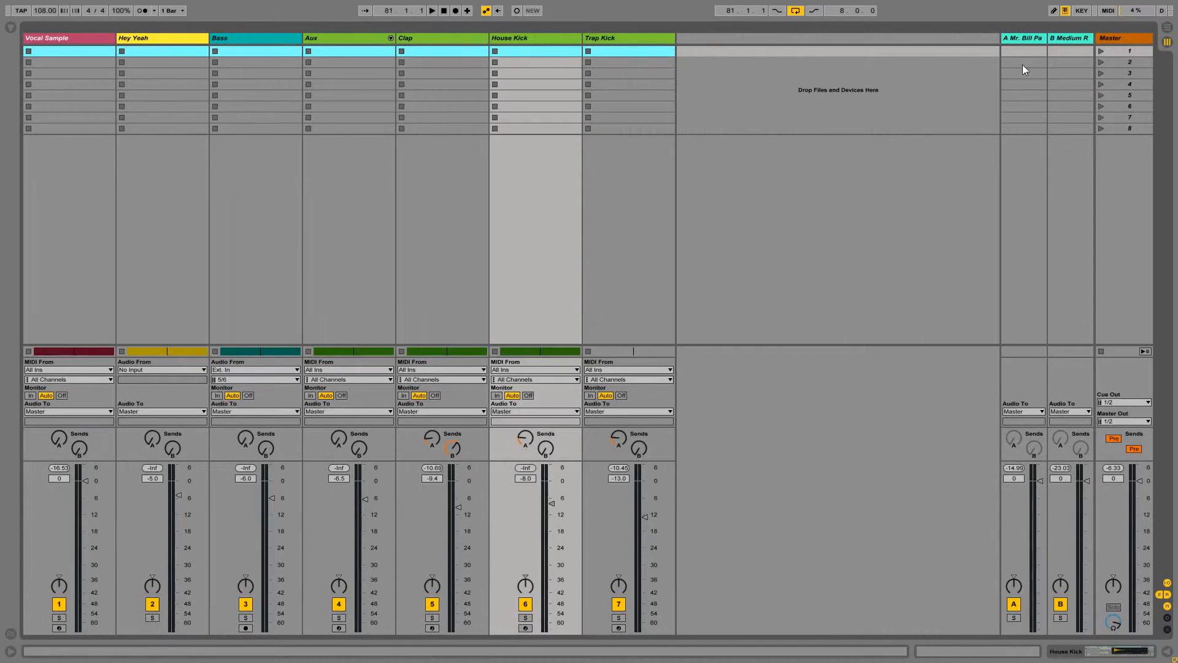
pyautogui.click(340, 38)
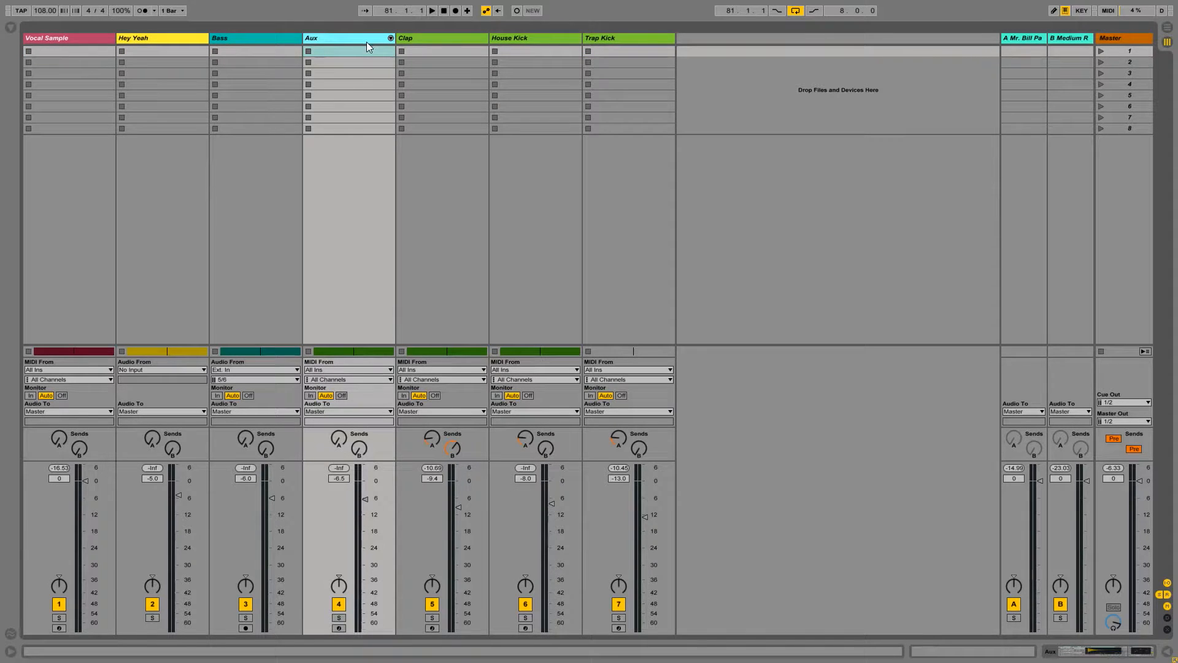
pyautogui.hotkey('ctrl', 'a')
pyautogui.moveTo(366, 498); pyautogui.dragTo(370, 619)
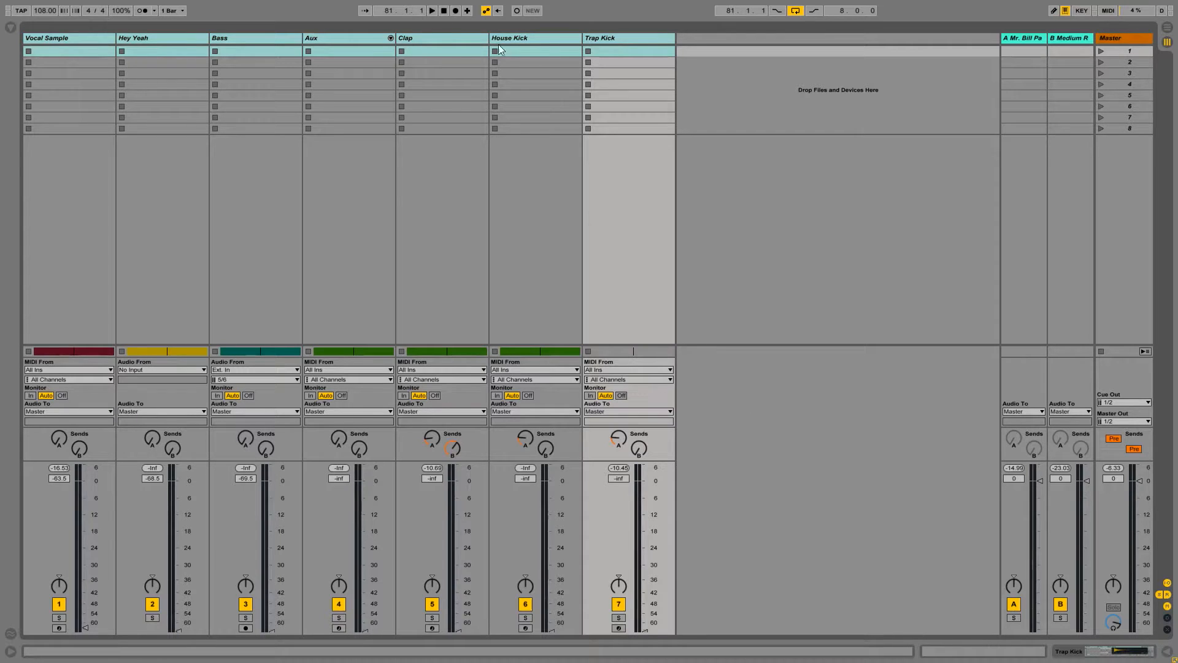
pyautogui.click(451, 38)
pyautogui.click(621, 38)
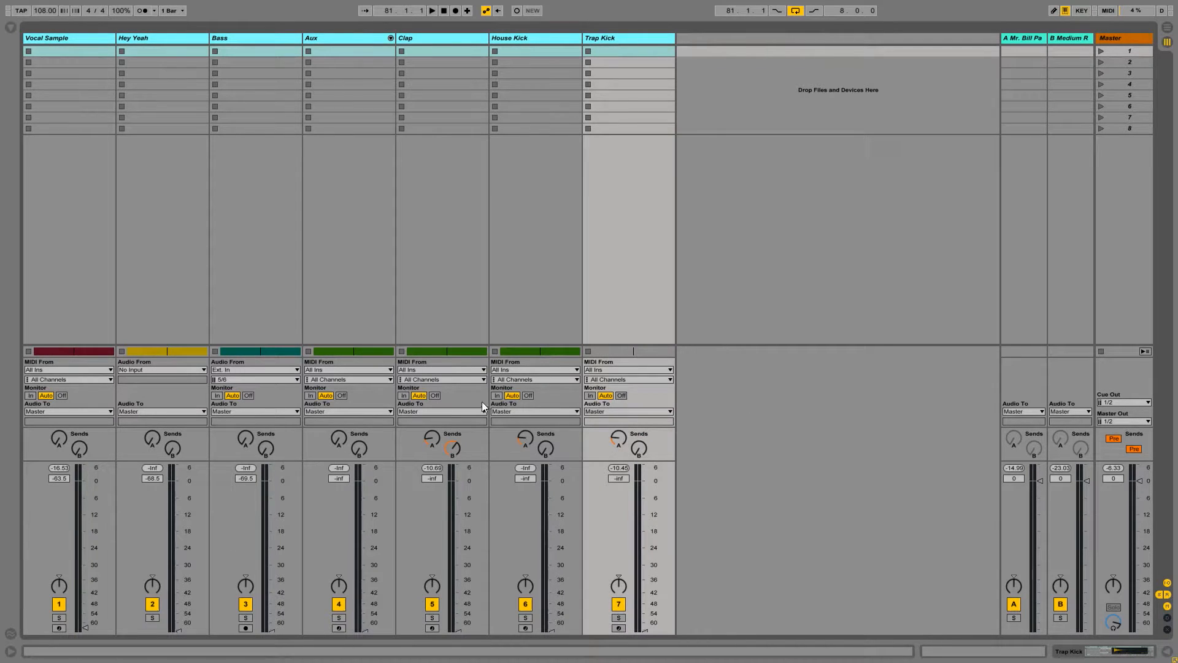
# Select the Clap, House Kick and Trap Kick tracks together and reset their A and B sends to zero.
pyautogui.click(442, 38)
pyautogui.keyDown('shift'); pyautogui.click(613, 38); pyautogui.keyUp('shift')
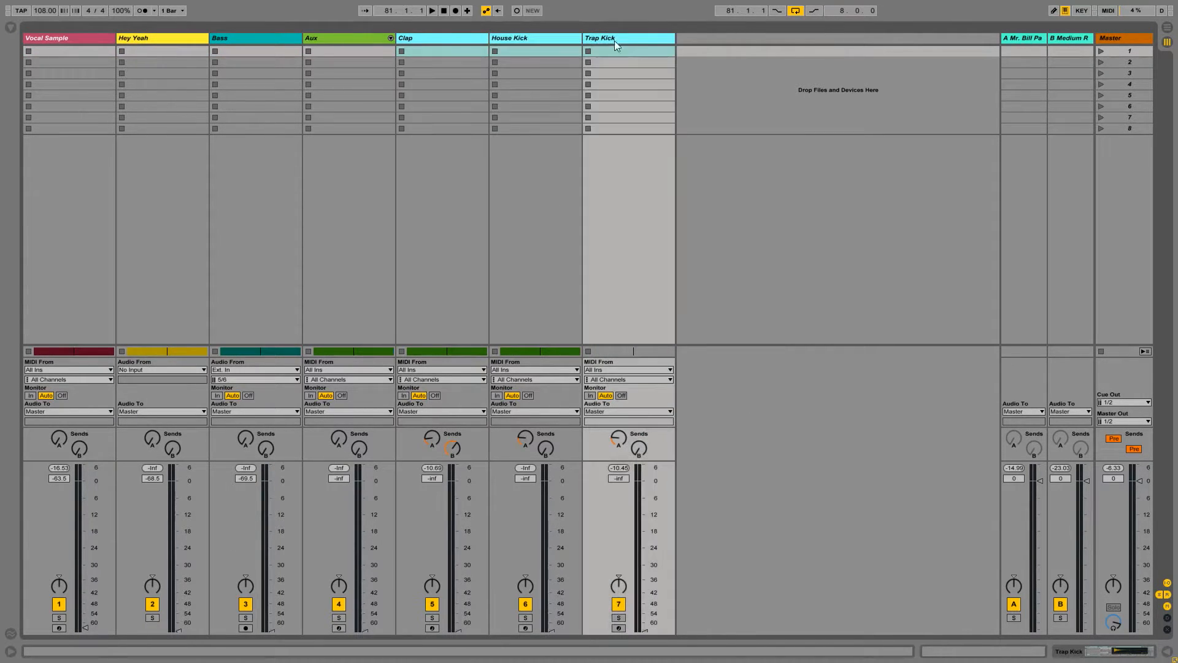
pyautogui.click(433, 438)
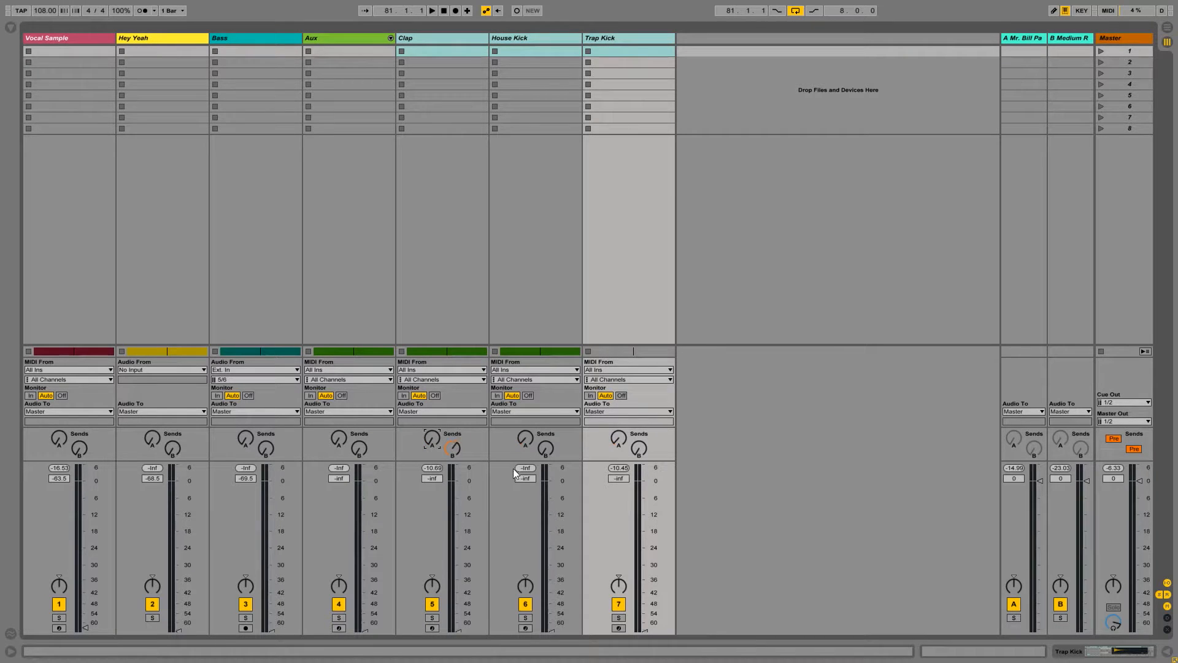
pyautogui.click(525, 439)
# Go through the Clap, House Kick and Trap Kick tracks one by one and clear the Master track's peak level.
pyautogui.click(464, 38)
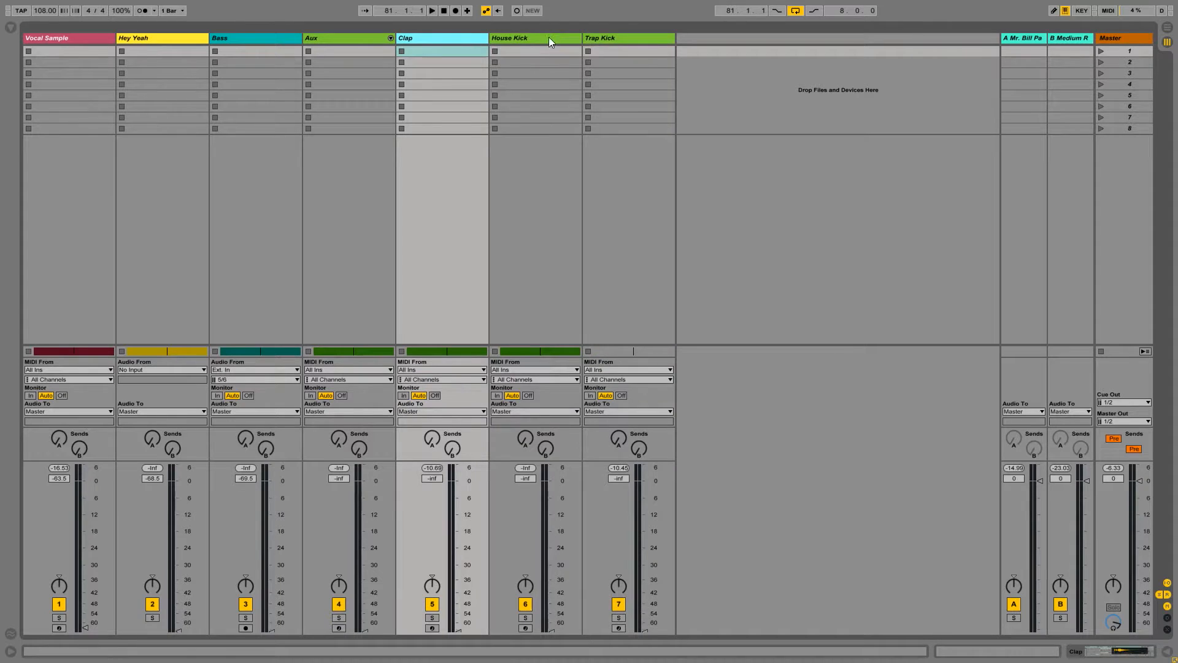
pyautogui.click(548, 38)
pyautogui.click(625, 38)
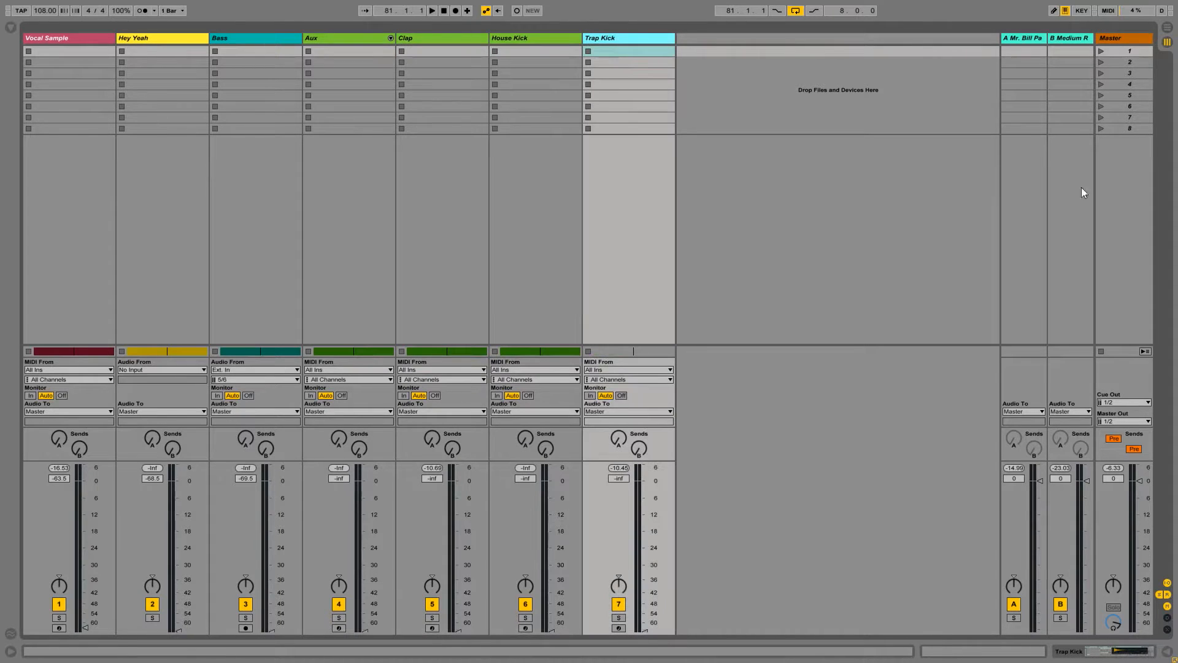
pyautogui.click(1140, 443)
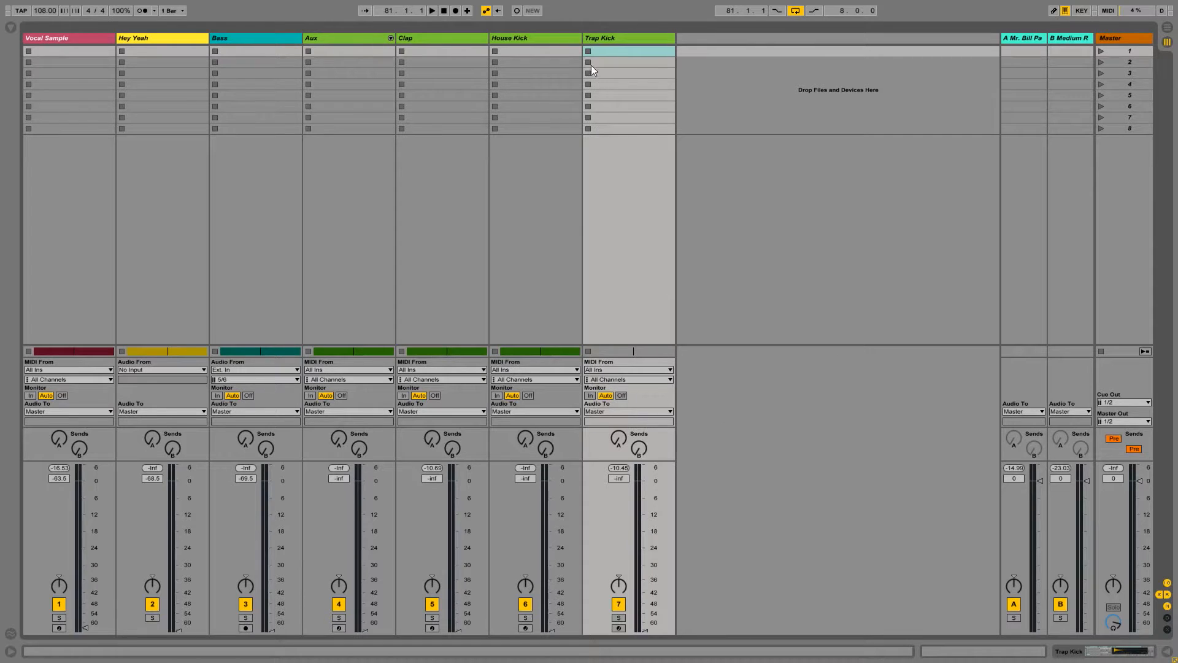
pyautogui.click(607, 40)
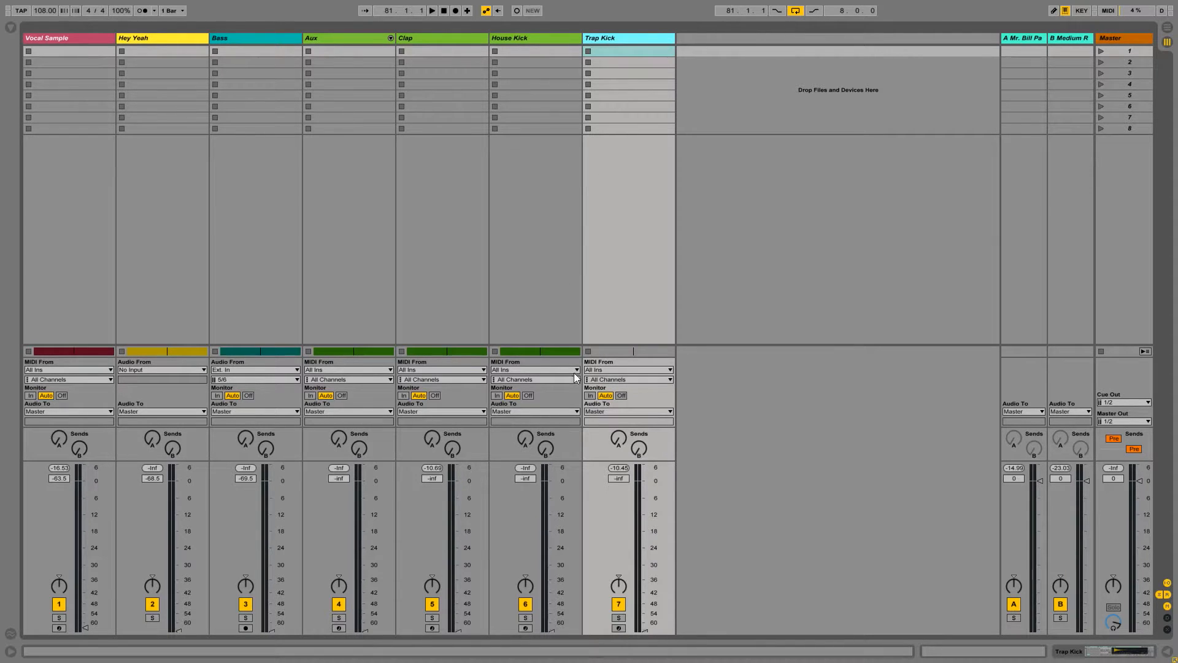
# Select the House Kick track, raise its volume to -7.8 dB while the loop plays, and stop playback.
pyautogui.click(550, 37)
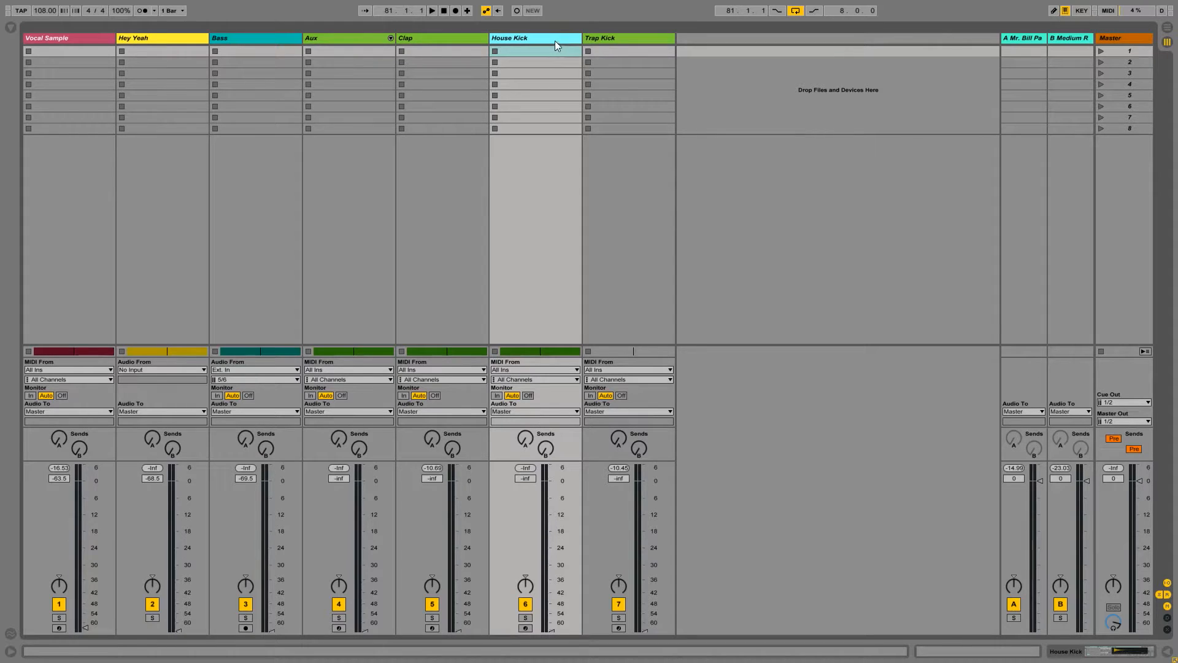
pyautogui.press('space')
pyautogui.moveTo(551, 631); pyautogui.dragTo(551, 502)
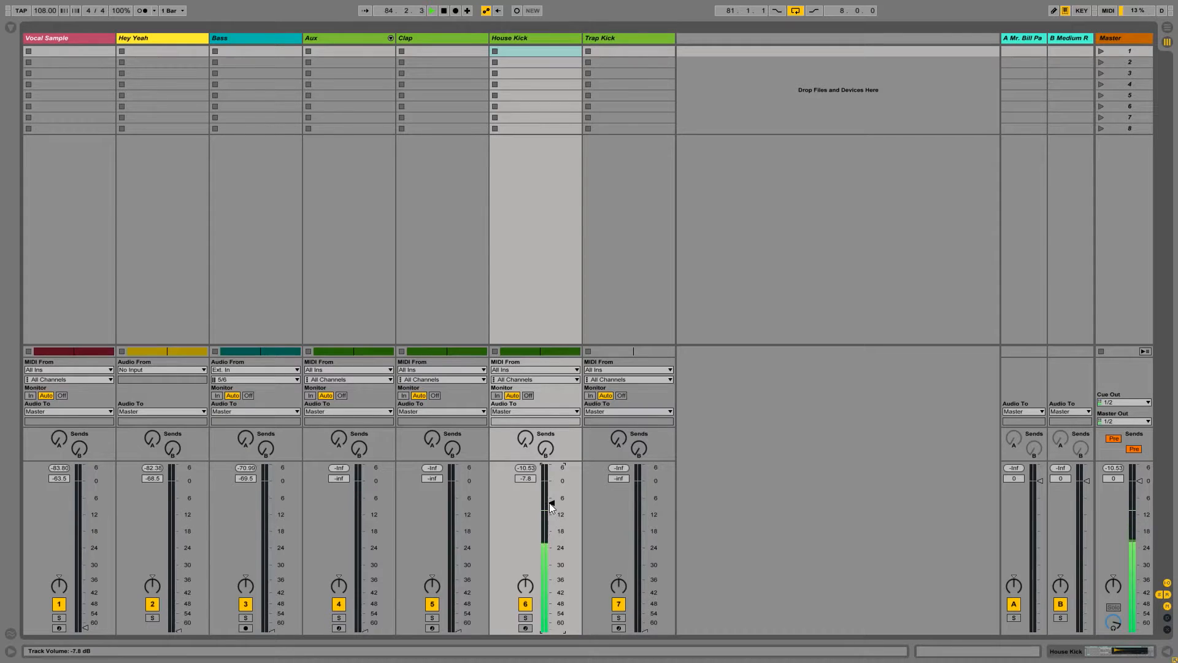
pyautogui.press('space')
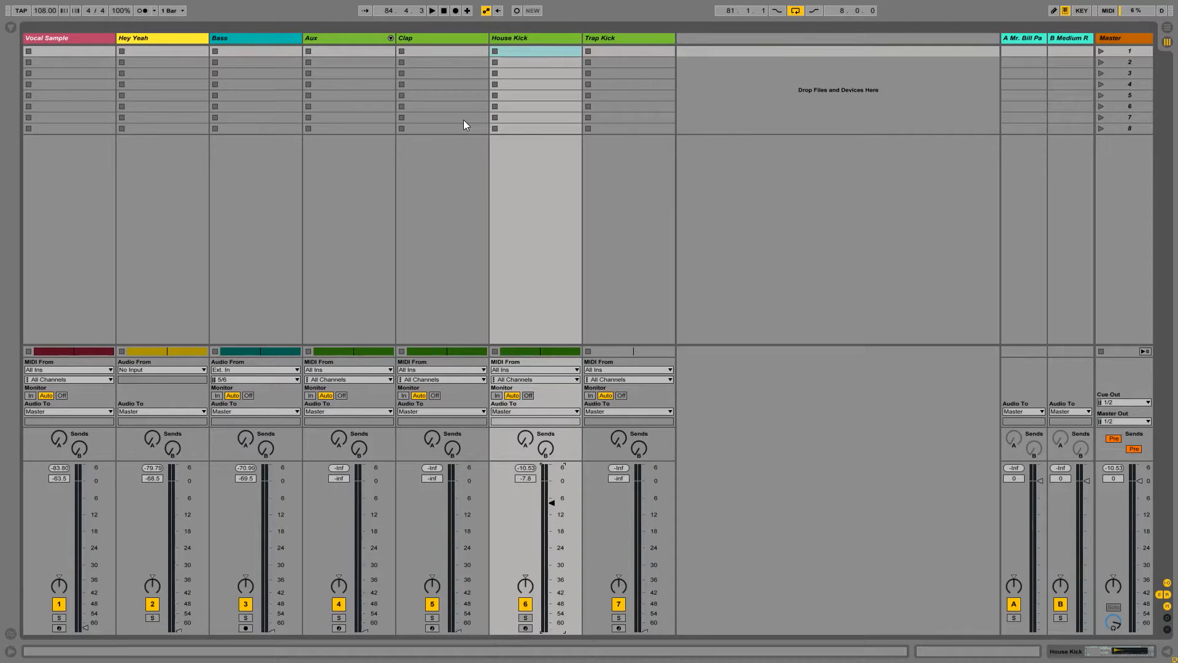
# Select the Clap track, start playback, and raise its volume to -10.0 dB against the kick.
pyautogui.click(363, 37)
pyautogui.click(436, 38)
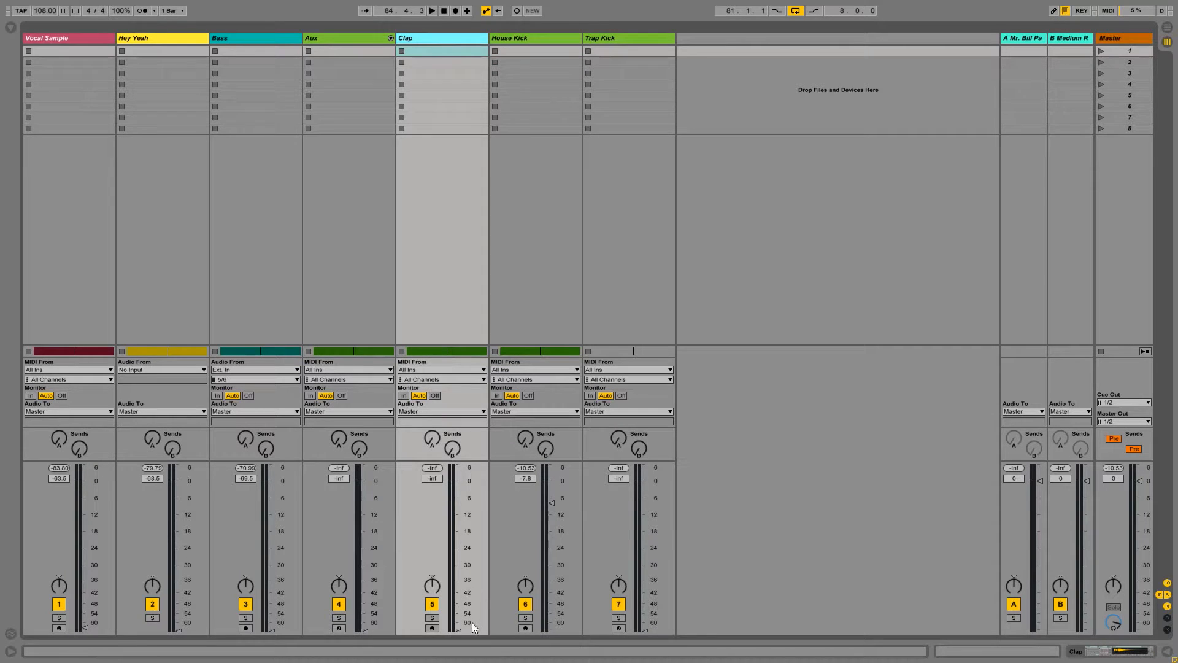
pyautogui.press('space')
pyautogui.moveTo(460, 620); pyautogui.dragTo(459, 508)
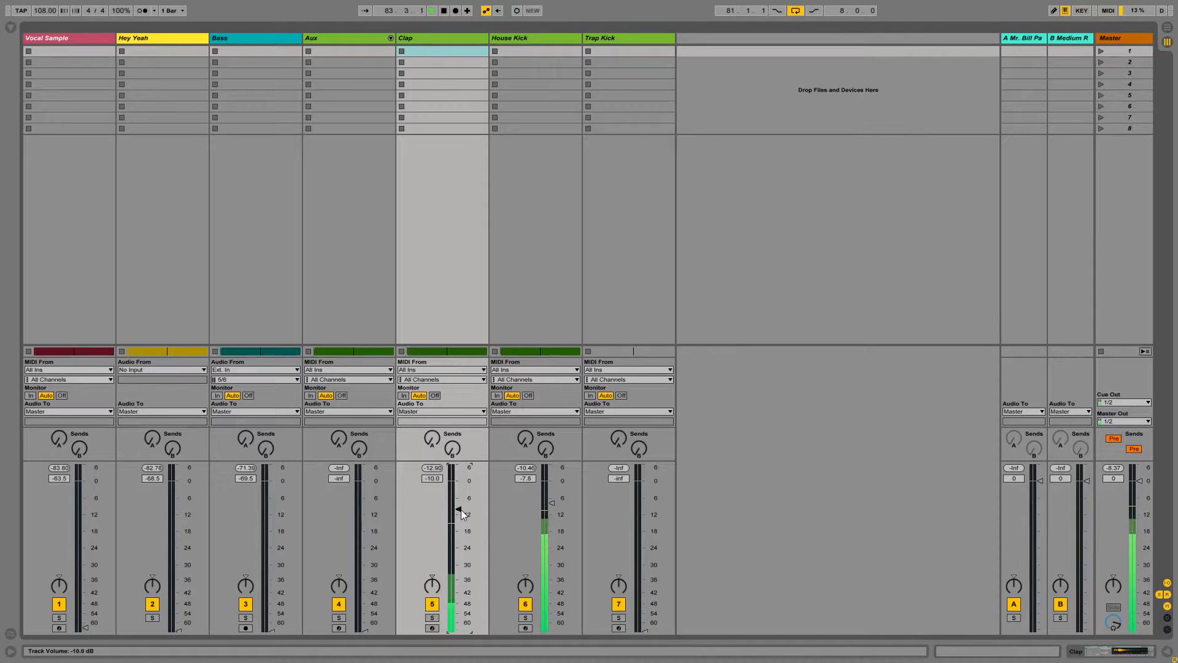
# Bring the Aux track's volume up to -9.0 dB during playback and stop the loop.
pyautogui.click(341, 39)
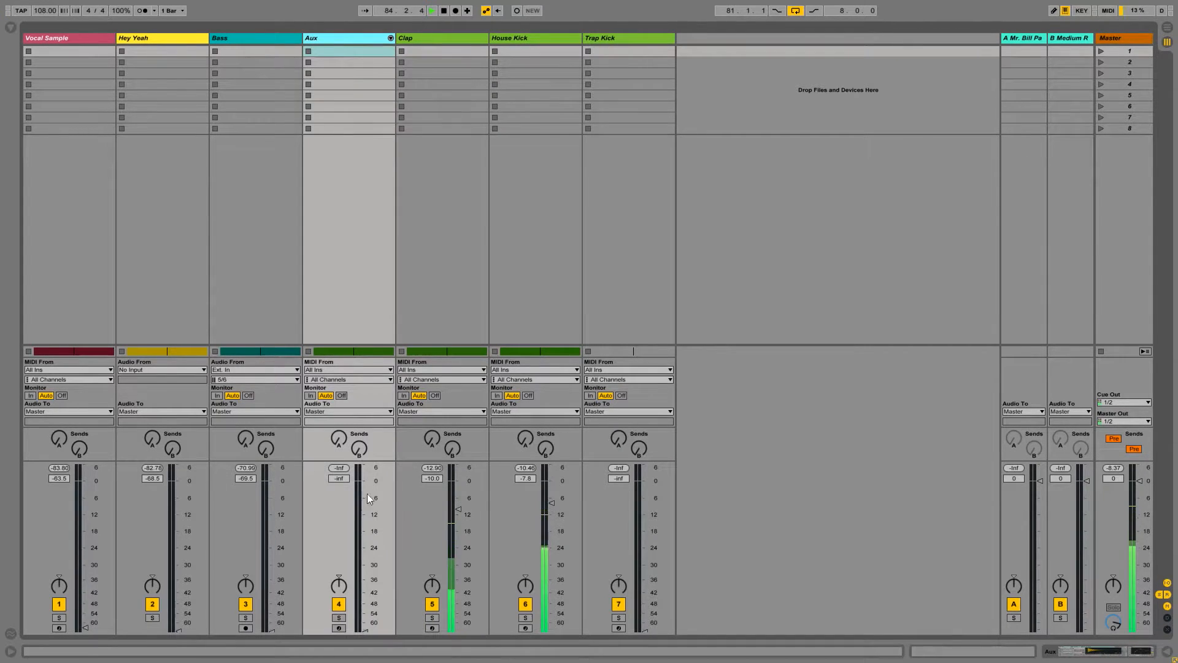
pyautogui.moveTo(365, 629); pyautogui.dragTo(373, 506)
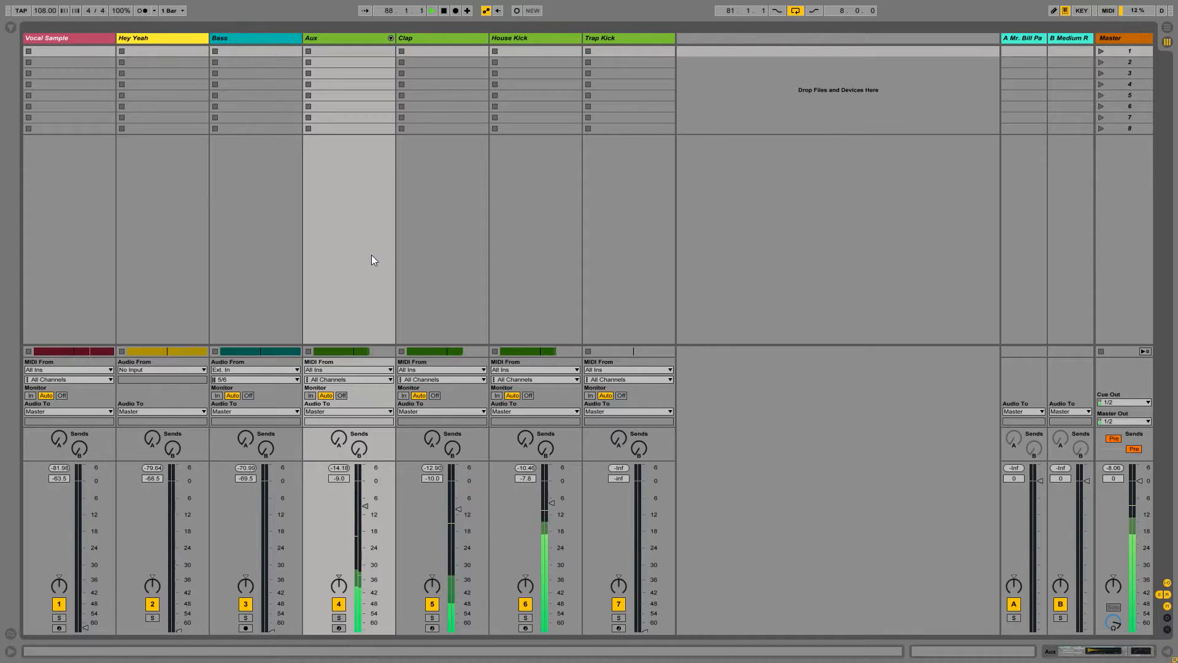
pyautogui.press('space')
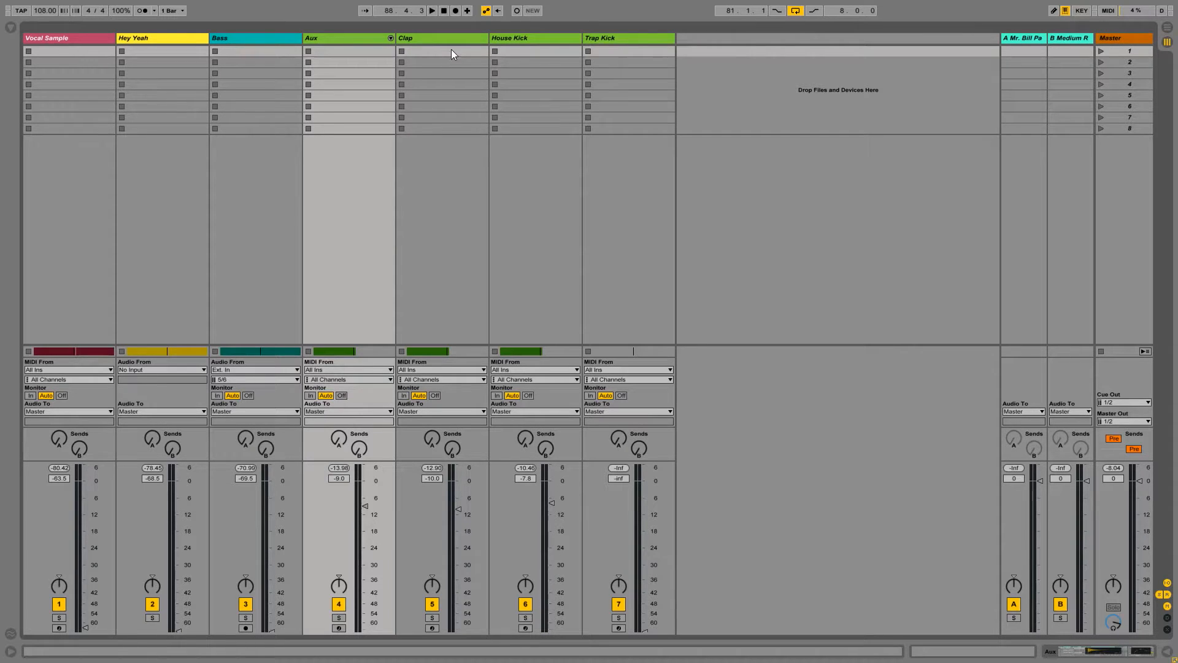
# With the loop playing, try a Medium Room send on House Kick and set Clap's Medium Room send to -21.0 dB.
pyautogui.press('space')
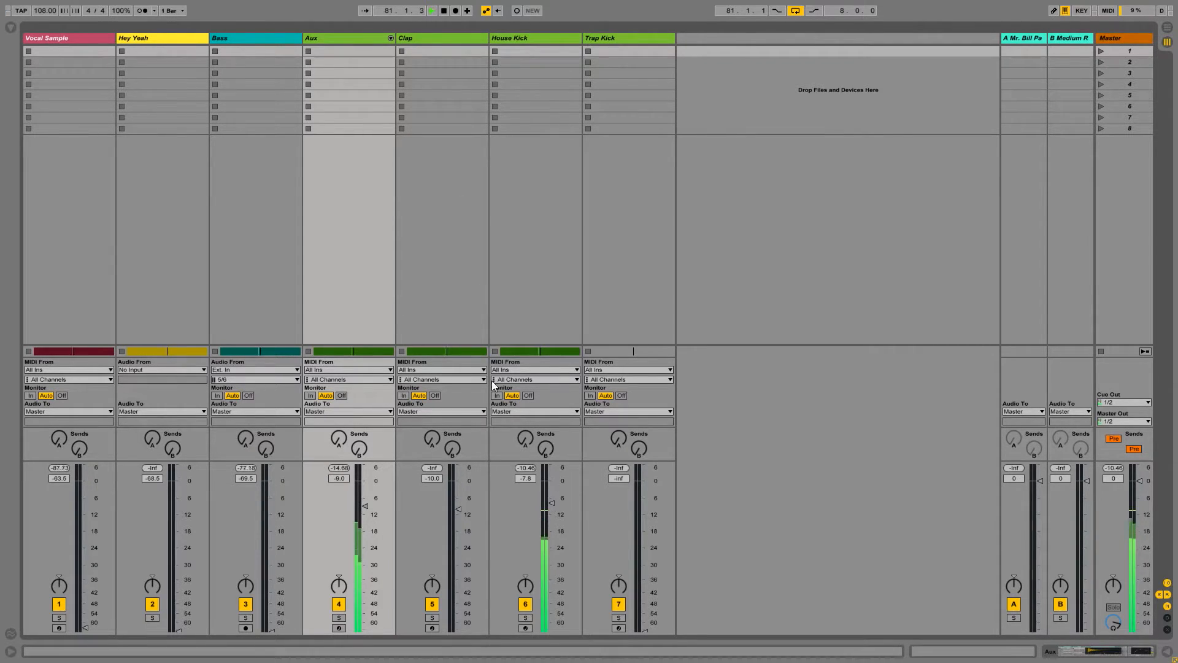
pyautogui.click(433, 35)
pyautogui.click(500, 38)
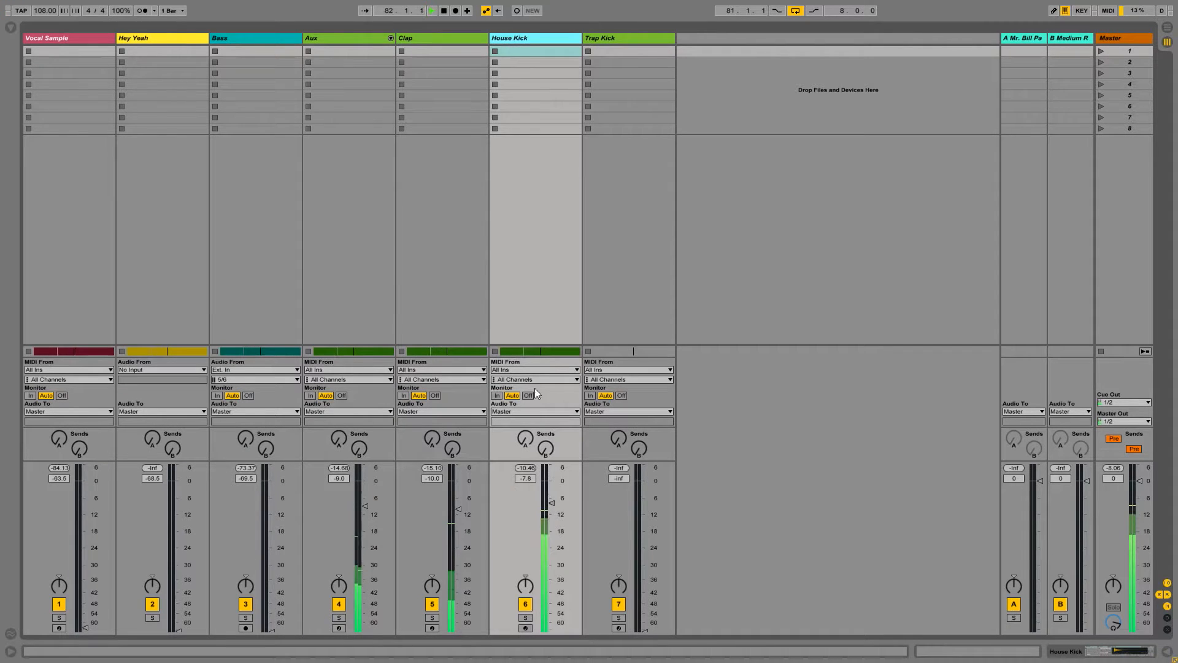
pyautogui.moveTo(546, 447); pyautogui.dragTo(546, 426)
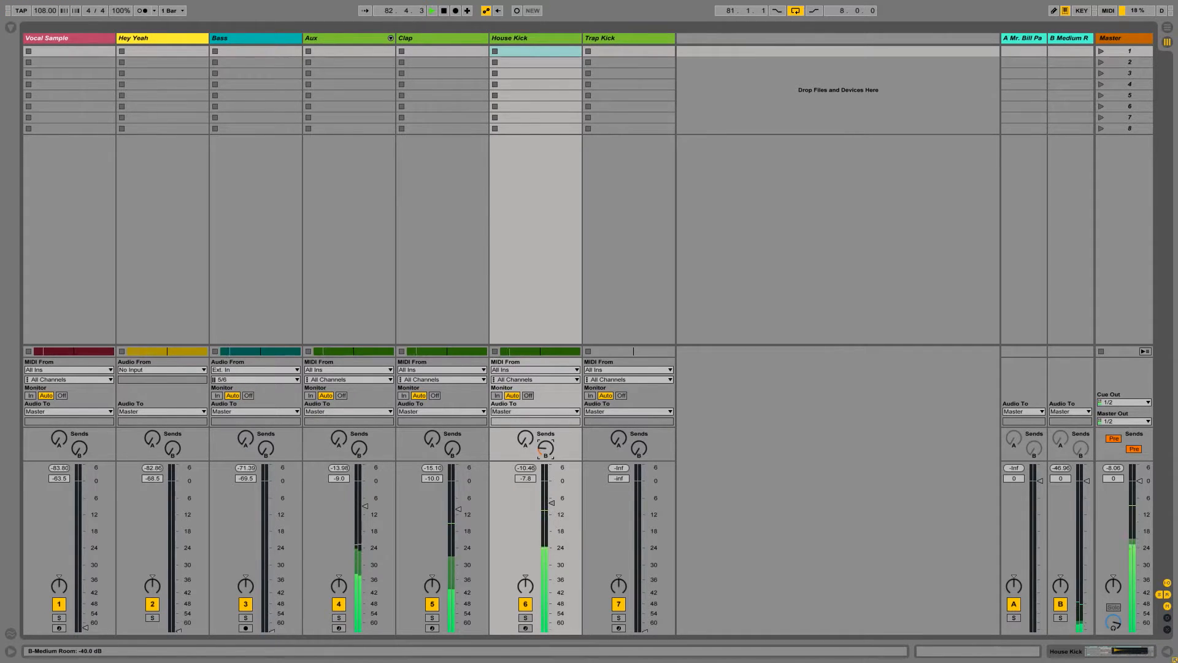
pyautogui.click(452, 449)
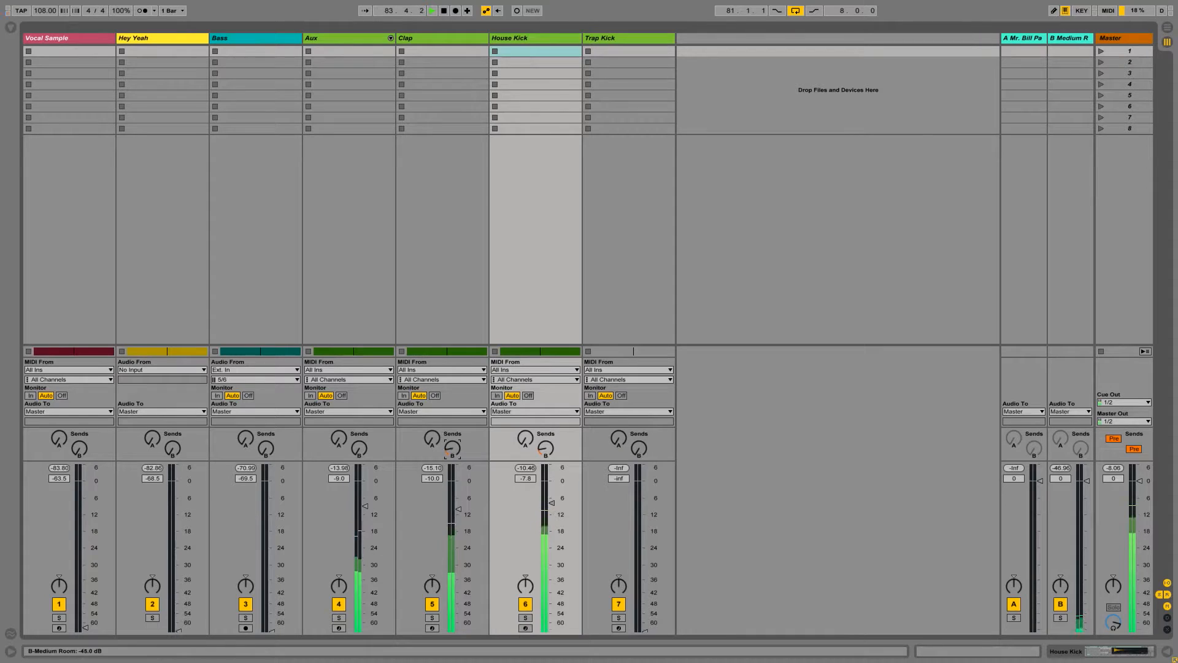
pyautogui.moveTo(454, 447)
pyautogui.mouseDown()
pyautogui.moveTo(454, 430)
pyautogui.moveTo(446, 449)
pyautogui.mouseUp()
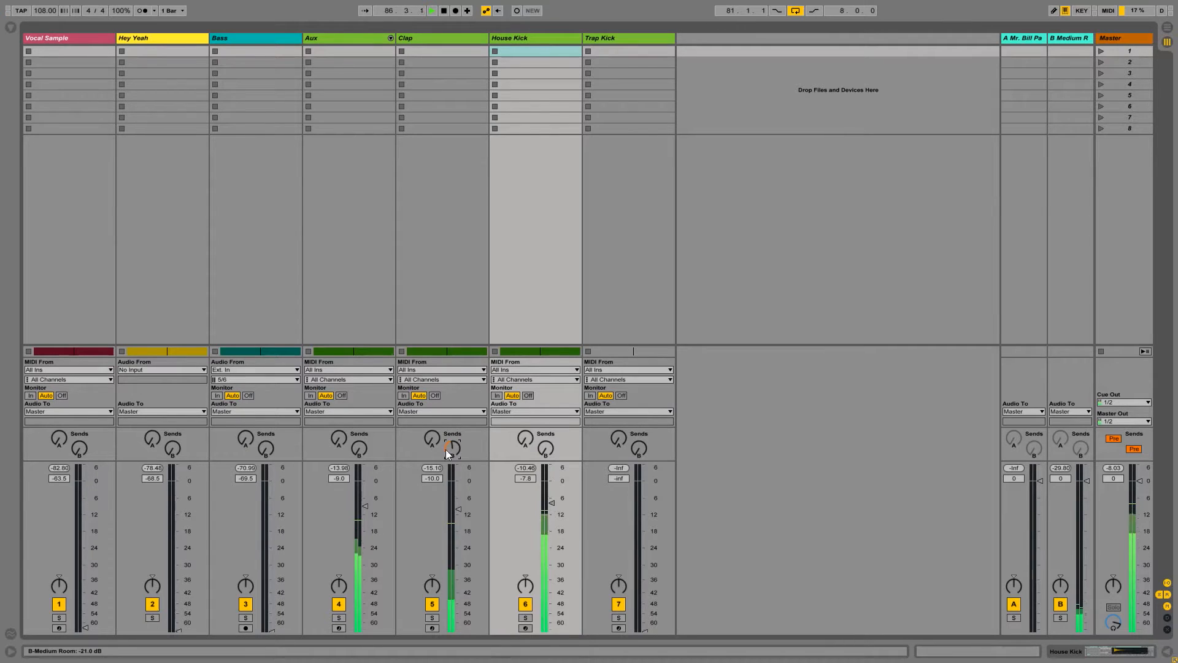
# Select the Clap and House Kick tracks together and raise their send A to the parallel return.
pyautogui.click(462, 37)
pyautogui.keyDown('shift'); pyautogui.click(518, 37); pyautogui.keyUp('shift')
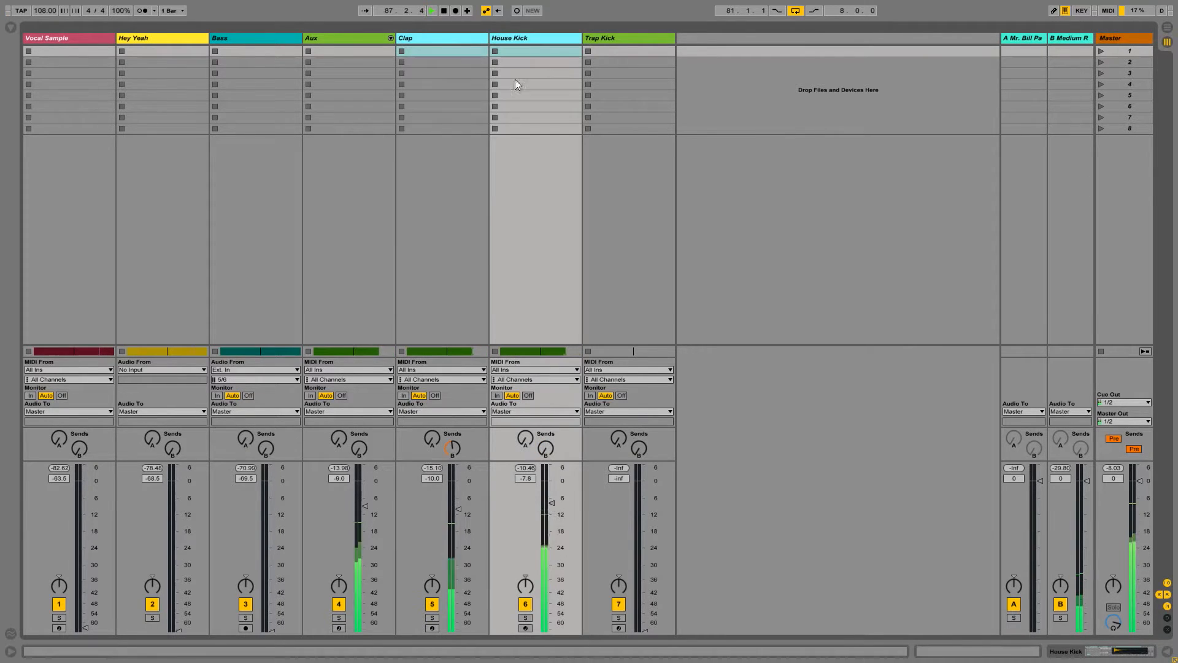
pyautogui.moveTo(432, 439)
pyautogui.mouseDown()
pyautogui.moveTo(432, 421)
pyautogui.moveTo(426, 437)
pyautogui.mouseUp()
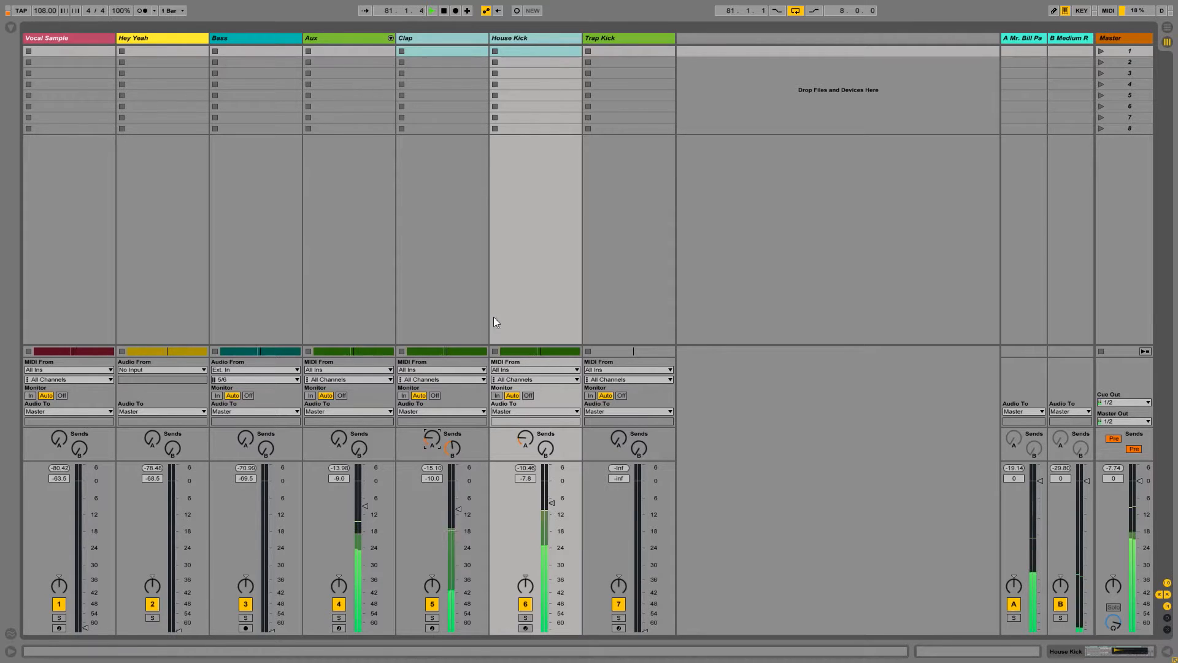
# Select Aux, Clap and House Kick together and lower their volumes by 1 dB, bringing Clap to -11.0 dB.
pyautogui.keyDown('shift'); pyautogui.click(366, 39); pyautogui.keyUp('shift')
pyautogui.click(544, 38)
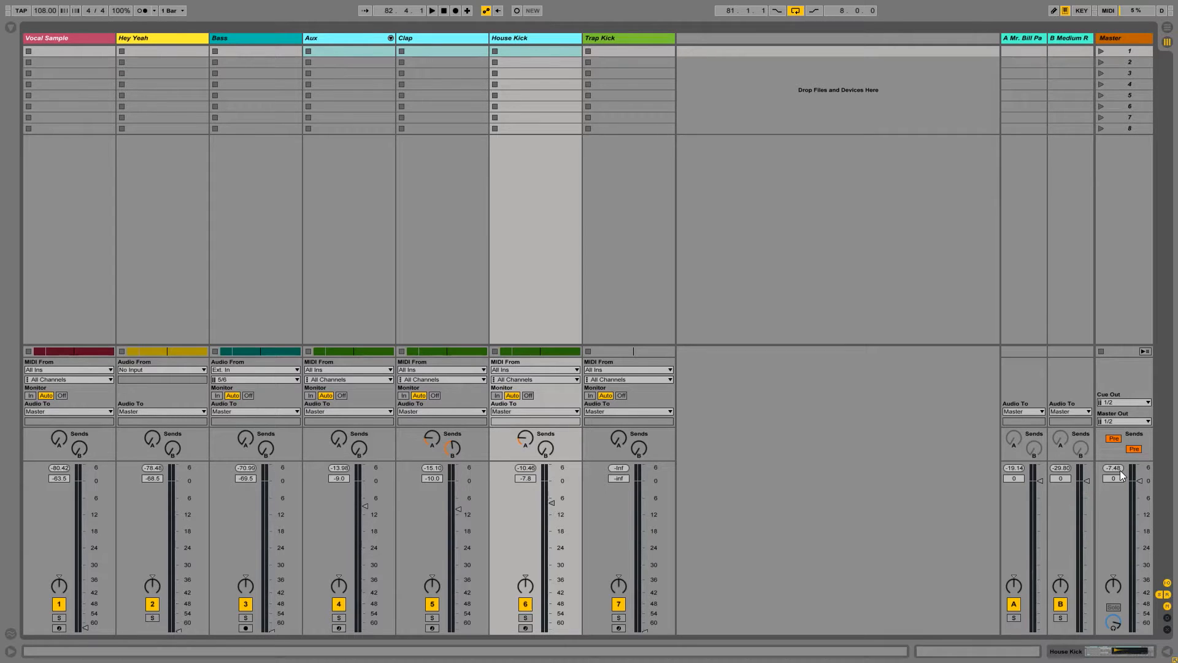
pyautogui.click(354, 42)
pyautogui.click(524, 41)
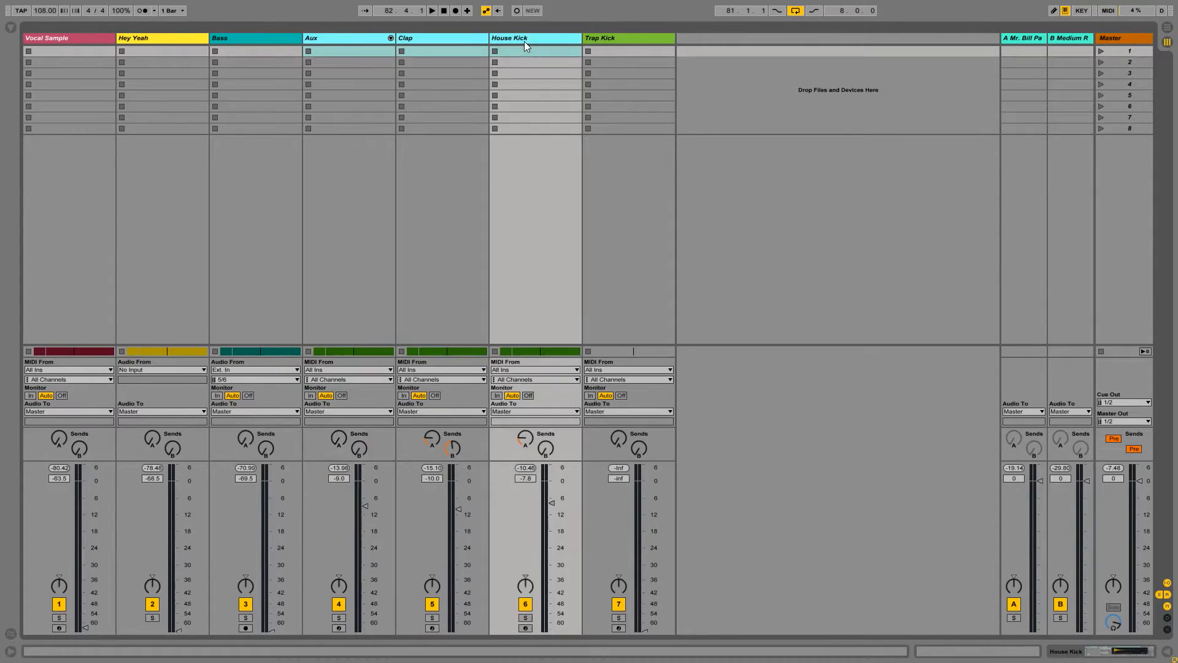
pyautogui.click(429, 479)
pyautogui.press('Down')
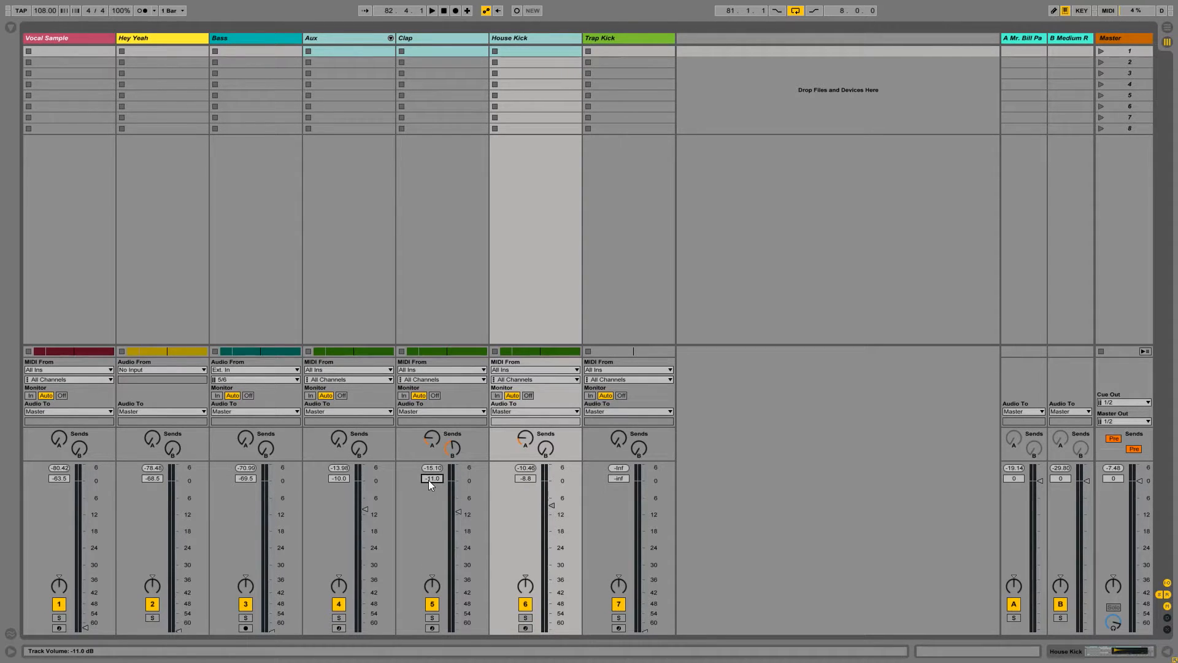
# Reselect Aux through House Kick, nudge their volume down and back up, and play the loop to check the levels.
pyautogui.click(331, 38)
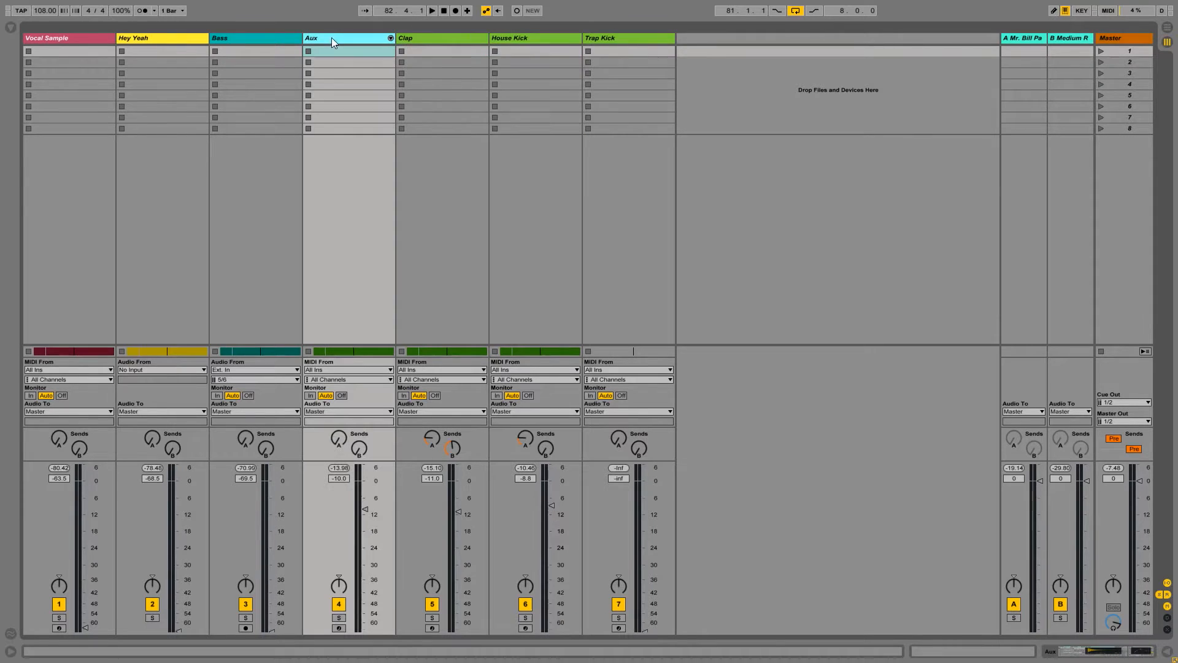
pyautogui.keyDown('shift'); pyautogui.click(525, 39); pyautogui.keyUp('shift')
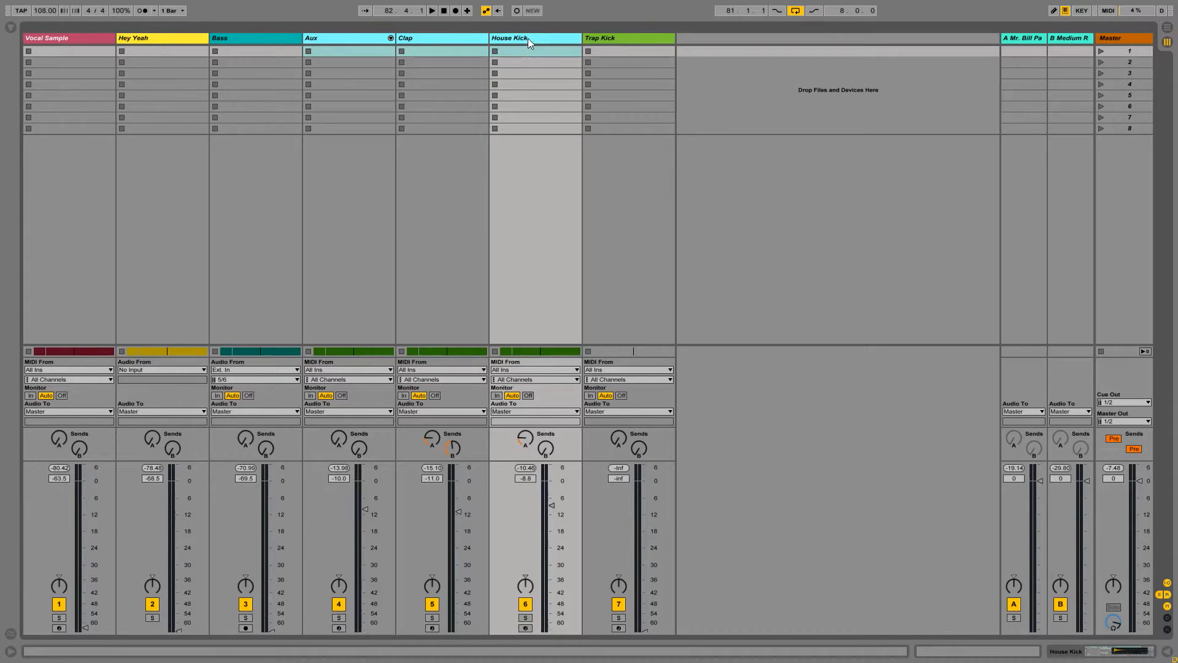
pyautogui.click(437, 478)
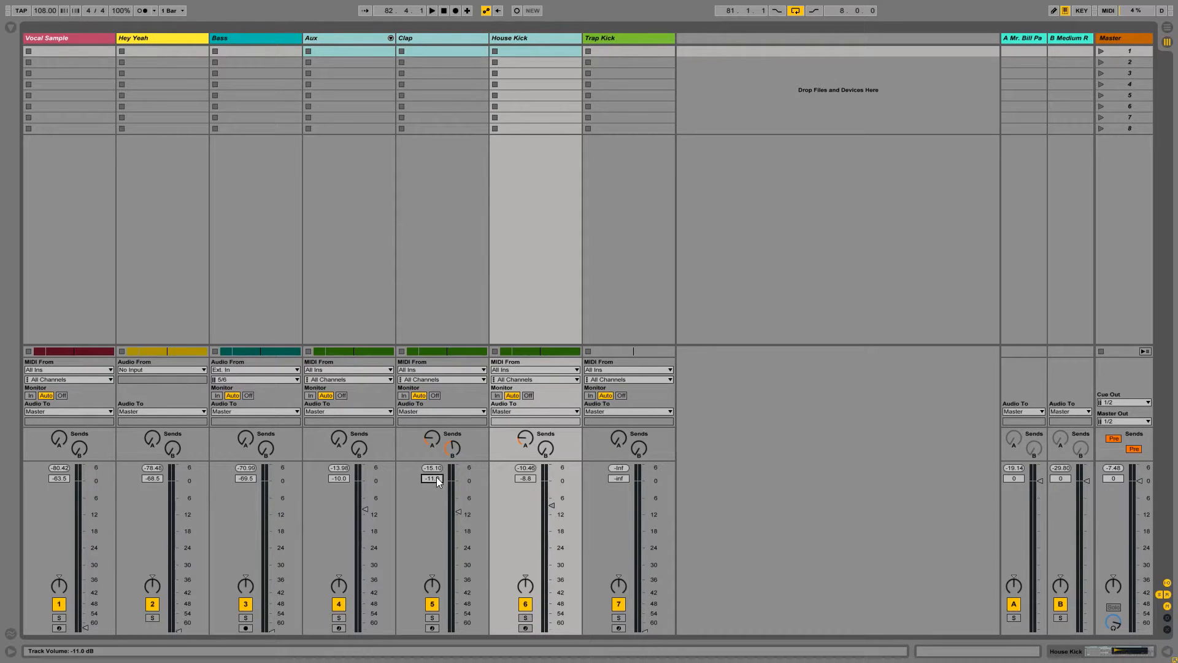
pyautogui.press('Down')
pyautogui.press('Up')
pyautogui.press('space')
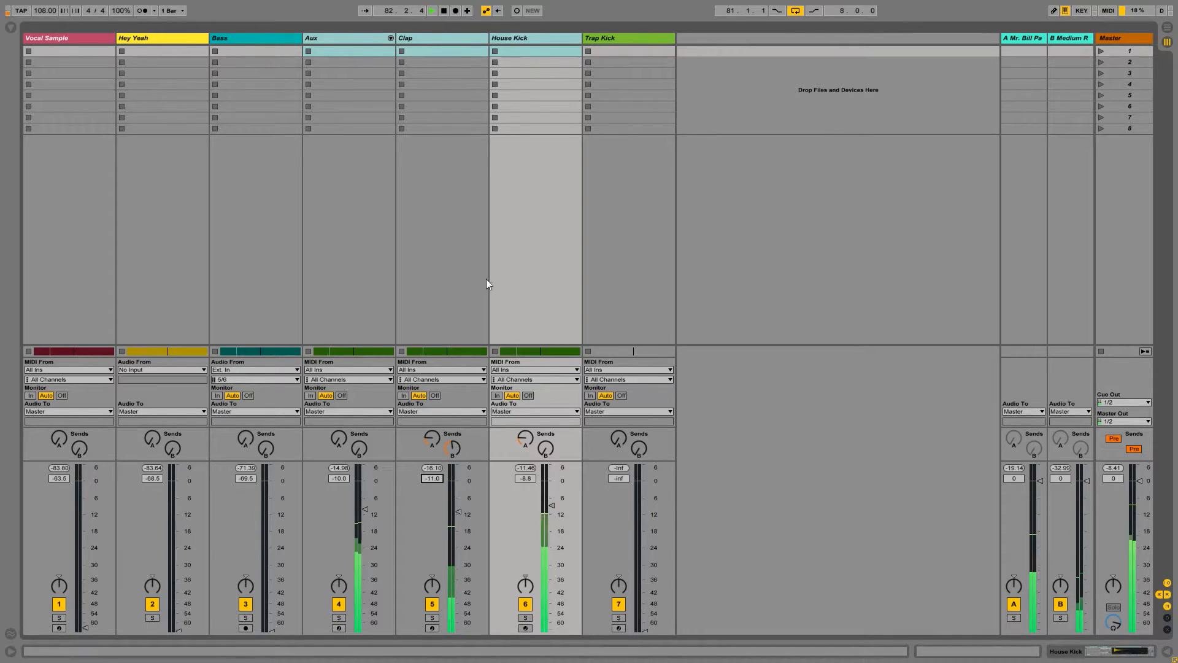
# Select the Bass track, raise its volume to -7.8 dB while the loop plays, and stop playback.
pyautogui.click(465, 38)
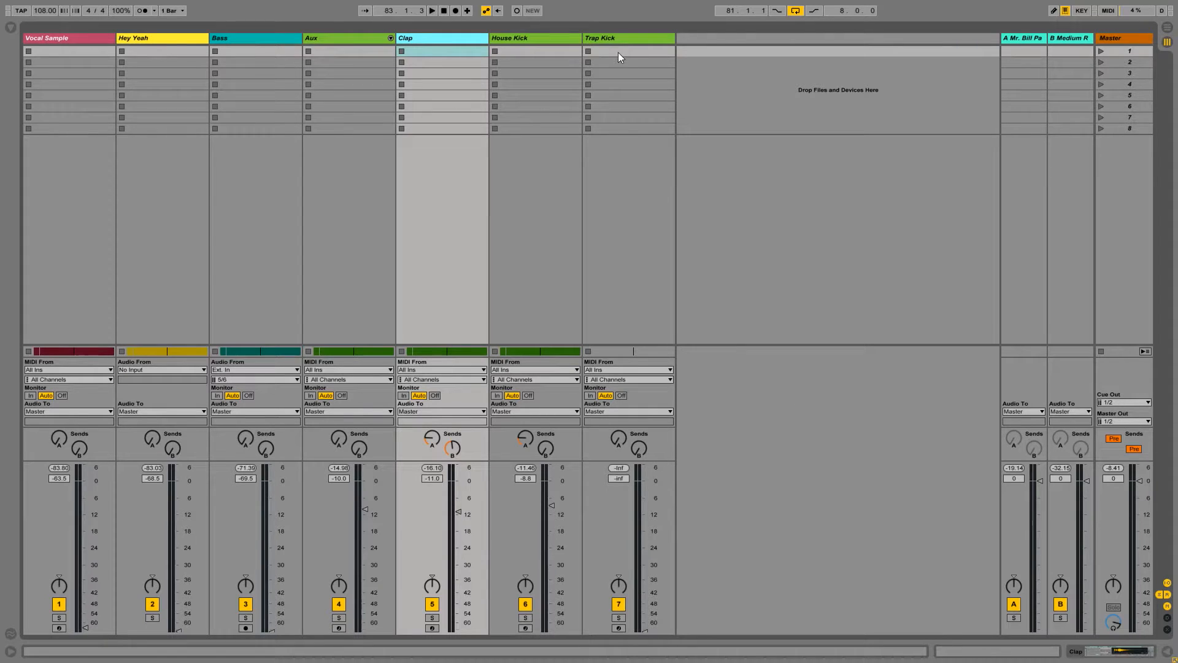
pyautogui.click(286, 39)
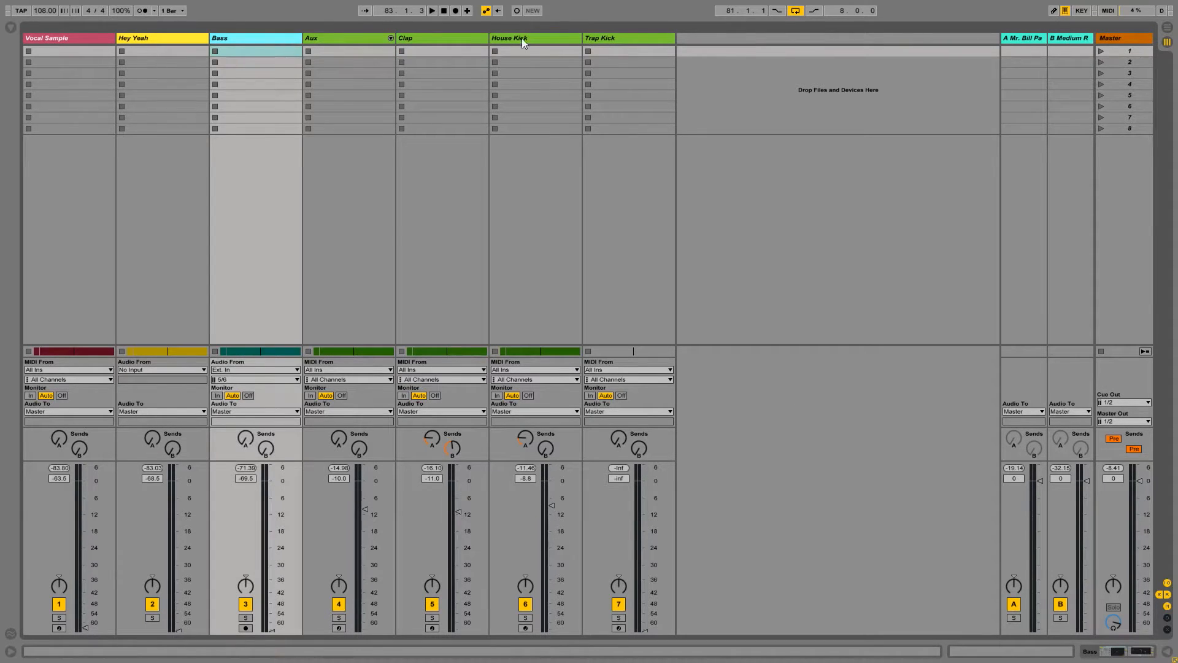
pyautogui.press('space')
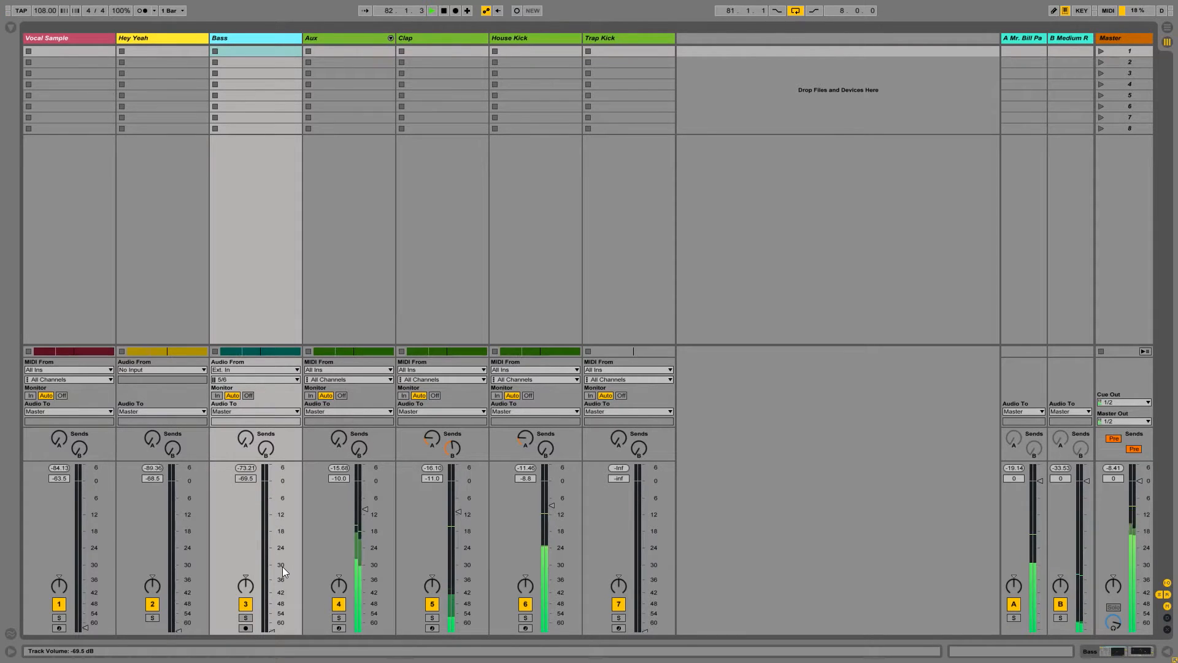
pyautogui.press('space')
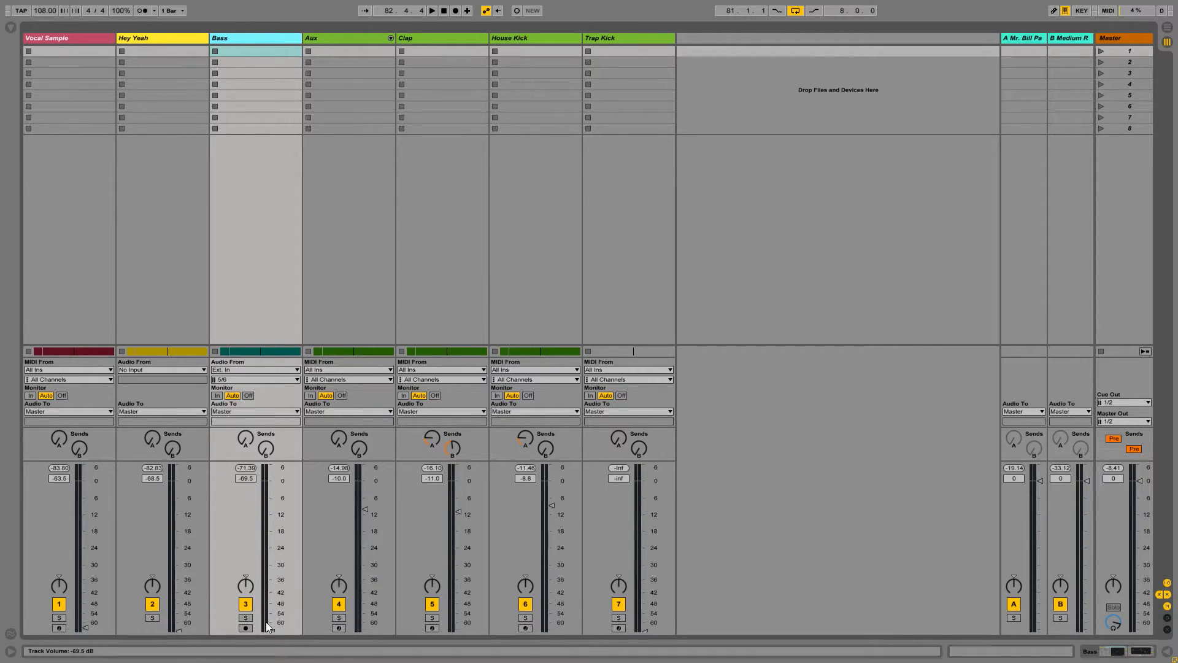
pyautogui.press('space')
pyautogui.moveTo(273, 606); pyautogui.dragTo(272, 503)
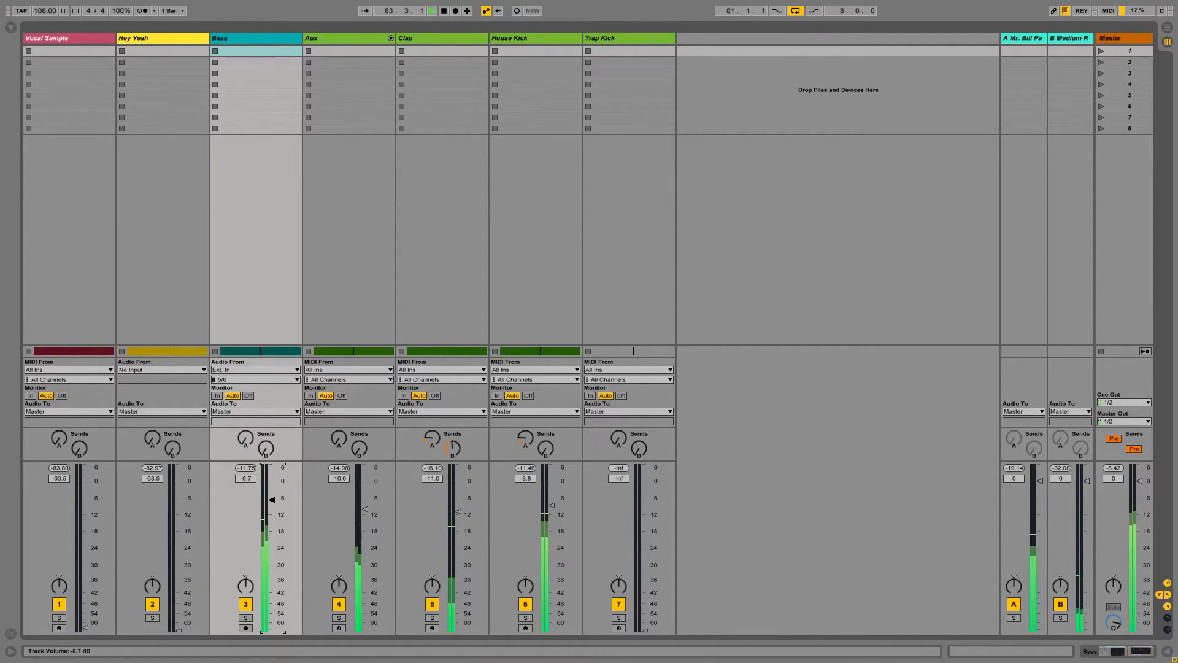
pyautogui.press('space')
# In the Arrangement View, move the eight-bar loop to start at bar 65 and return to the Session View mixer.
pyautogui.click(1167, 29)
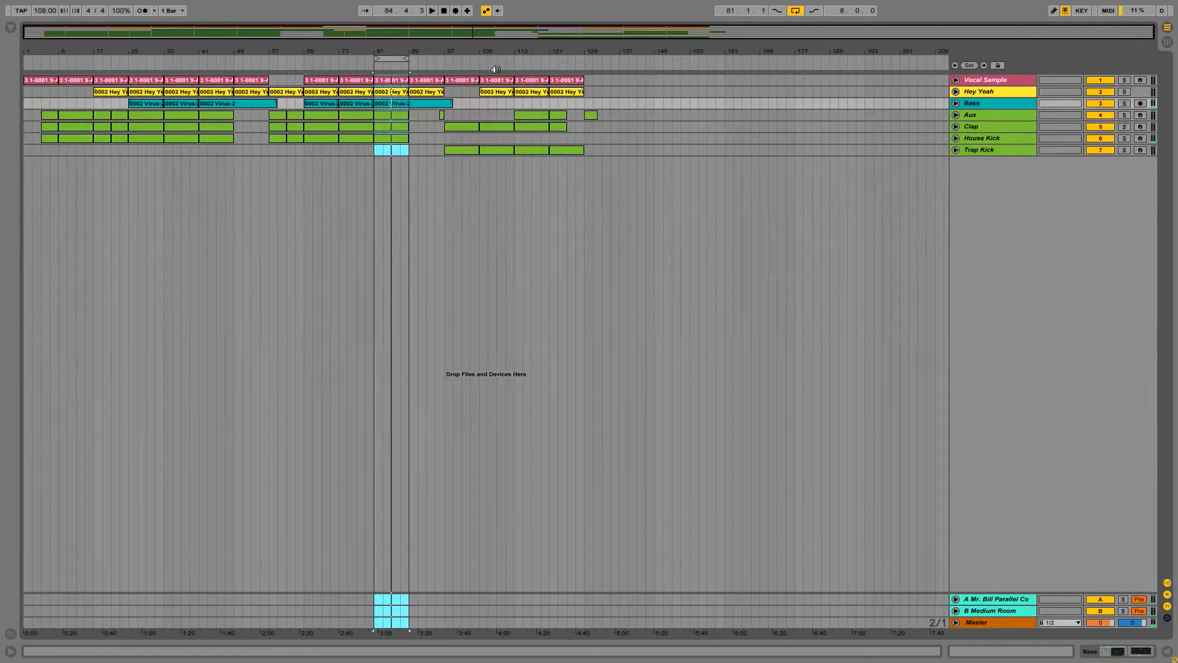
pyautogui.moveTo(398, 56); pyautogui.dragTo(330, 53)
pyautogui.press('Tab')
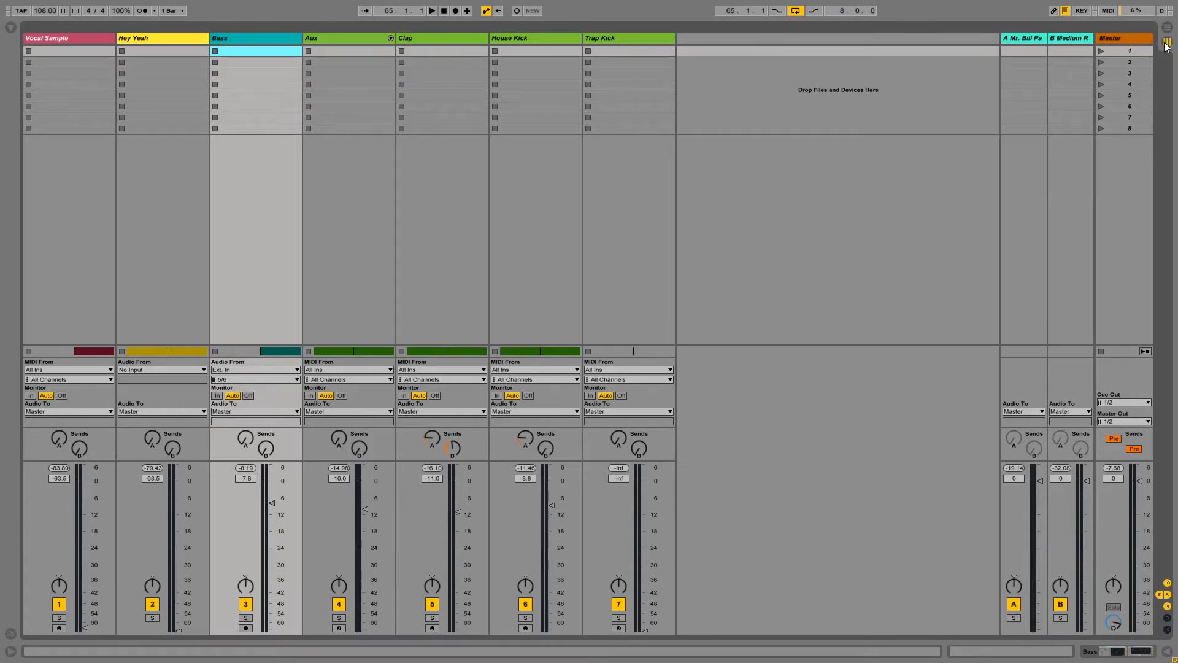
# Play the loop and raise the Bass track's volume to -7.2 dB.
pyautogui.press('space')
pyautogui.moveTo(272, 502); pyautogui.dragTo(271, 501)
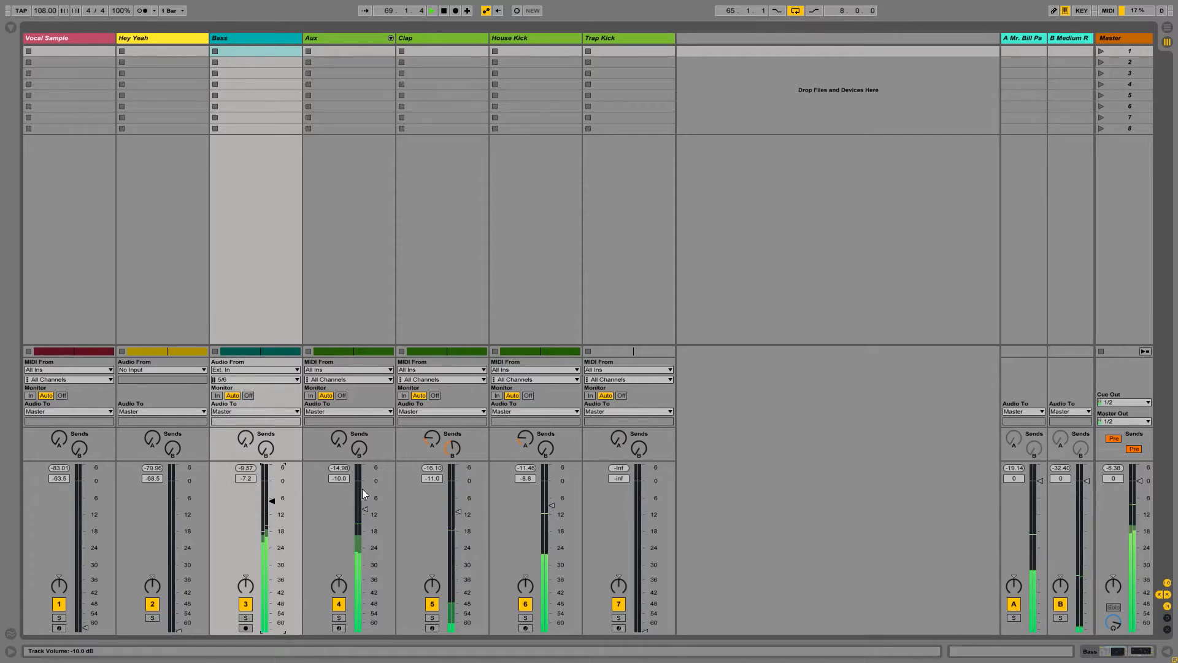
# Mute Aux, Clap and House Kick one after another, then bring each back in to hear how they sit against the Bass.
pyautogui.click(338, 604)
pyautogui.click(432, 604)
pyautogui.click(525, 603)
pyautogui.click(526, 604)
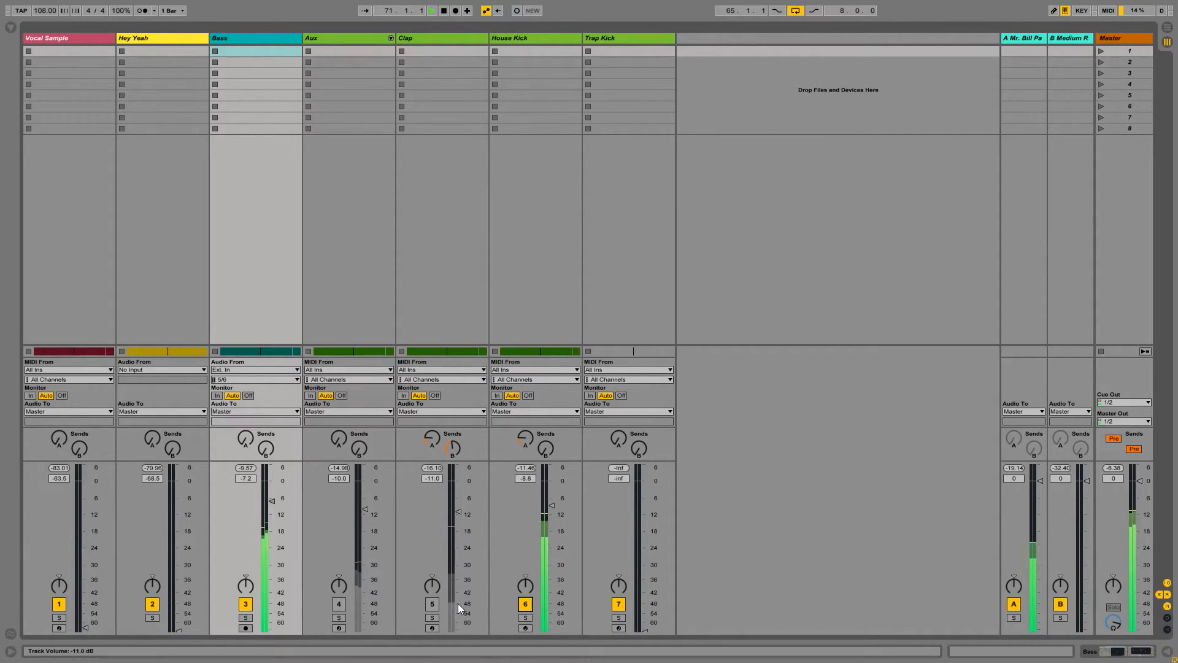
pyautogui.click(433, 605)
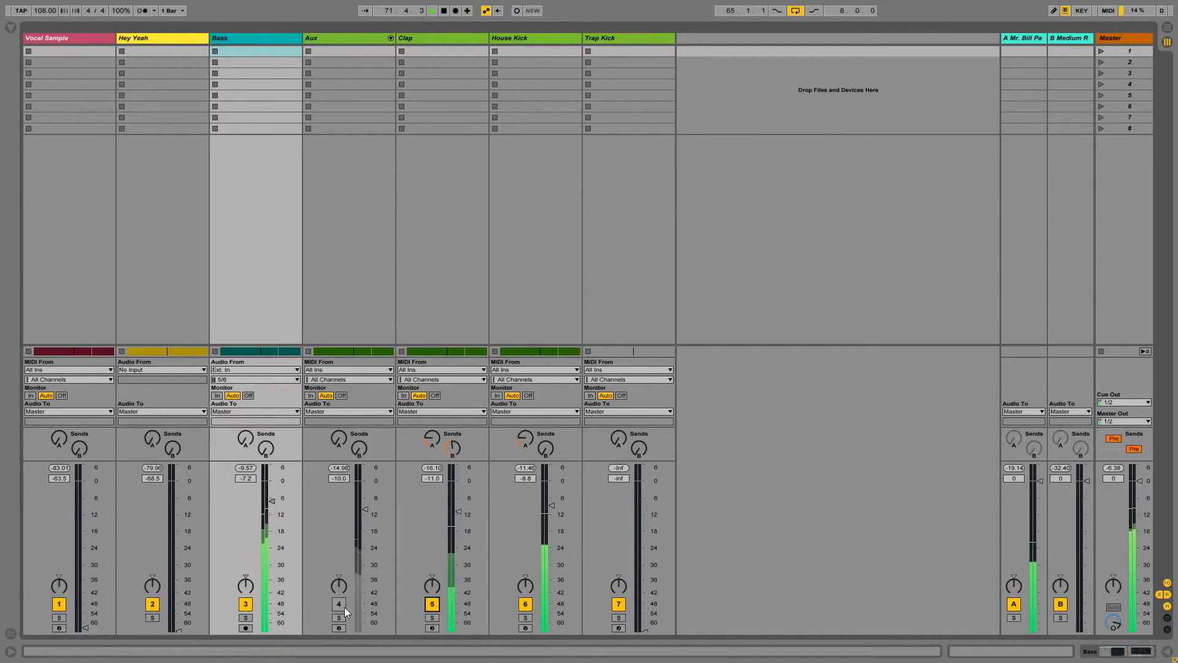
pyautogui.click(339, 605)
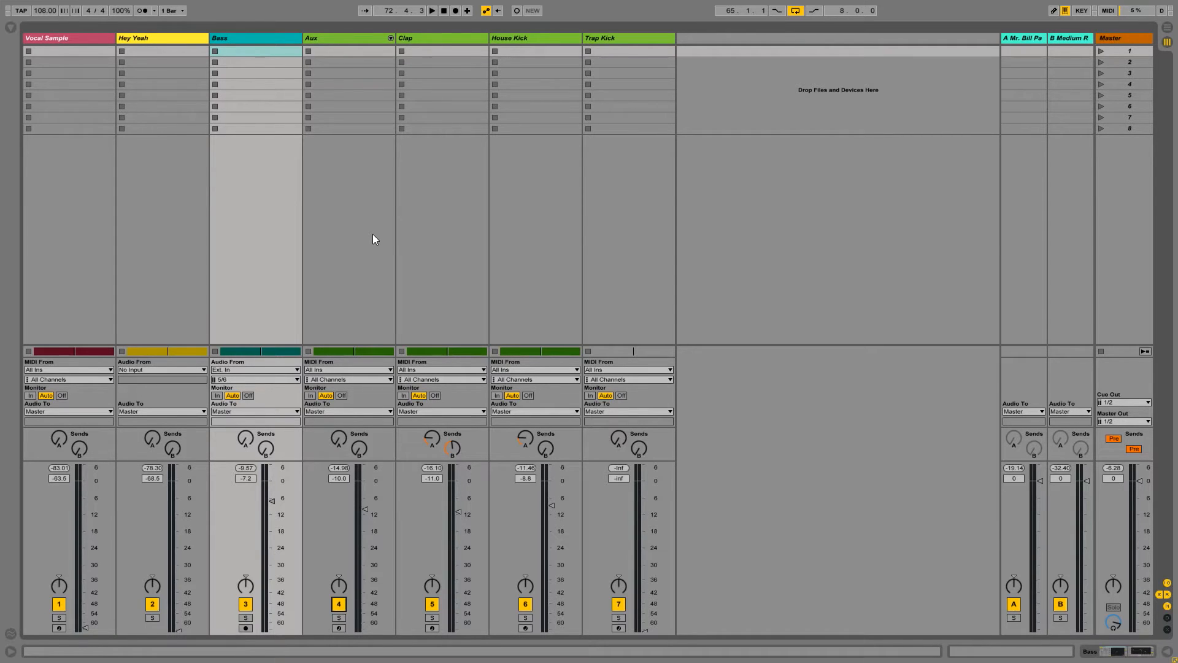
# While the loop plays, bring the Hey Yeah track up to -6.0 dB and set the Bass volume to -7.0 dB.
pyautogui.click(184, 38)
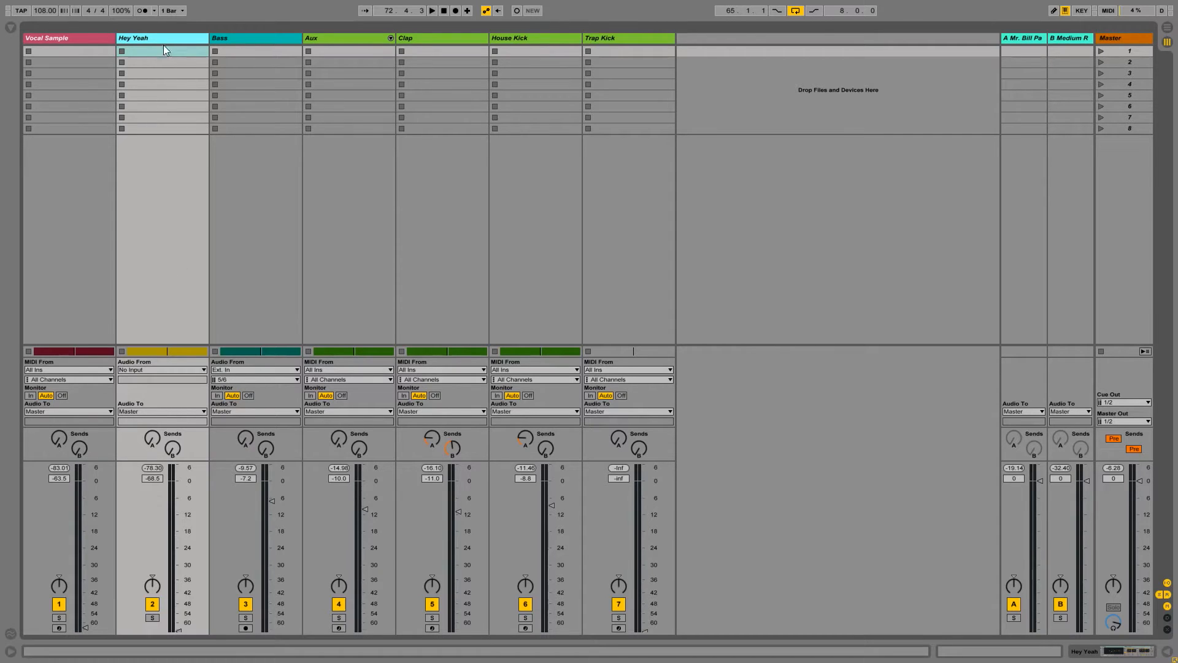
pyautogui.press('space')
pyautogui.moveTo(174, 628); pyautogui.dragTo(178, 501)
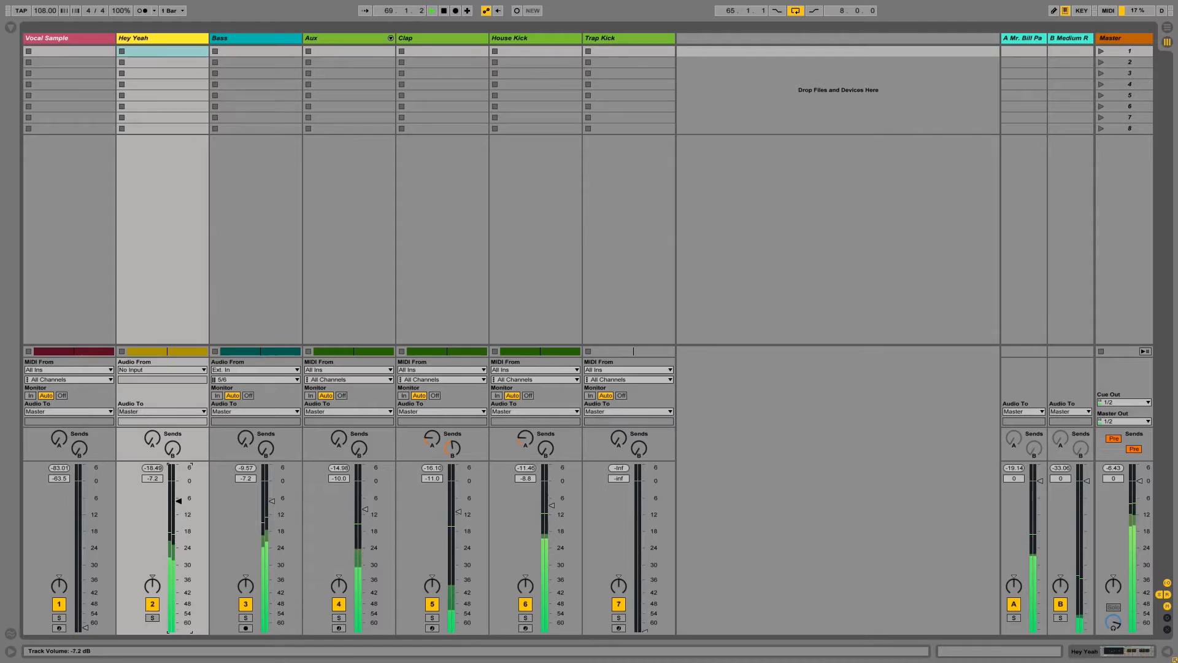
pyautogui.moveTo(178, 501); pyautogui.dragTo(173, 497)
pyautogui.click(158, 479)
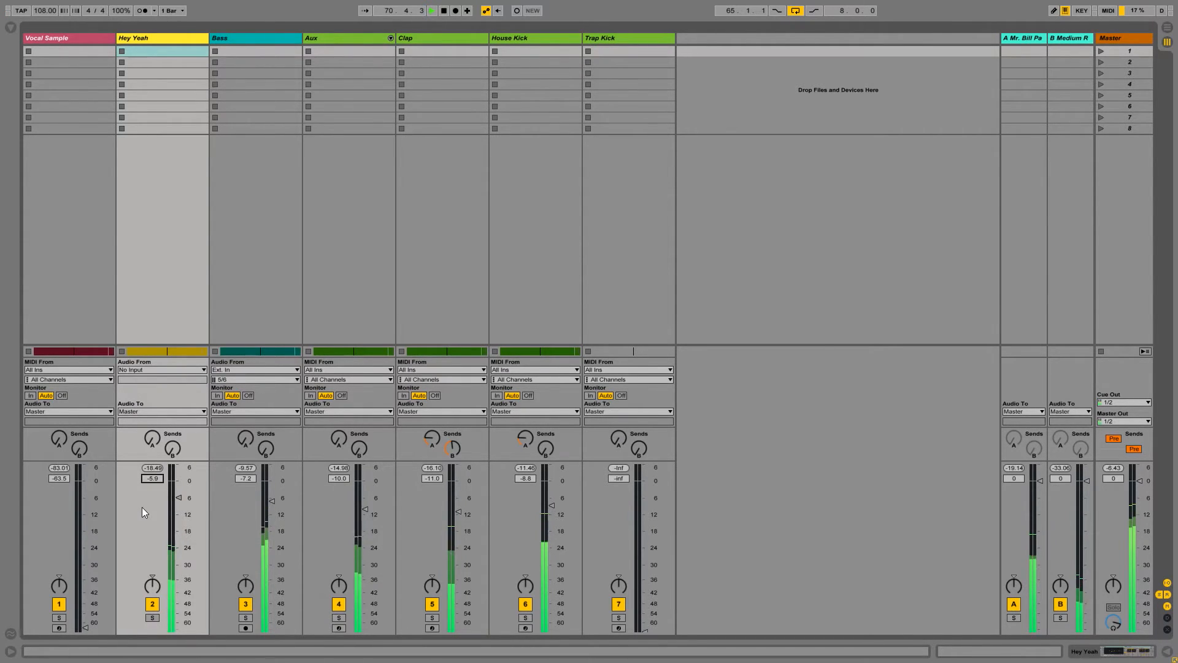
pyautogui.write('-6')
pyautogui.press('Return')
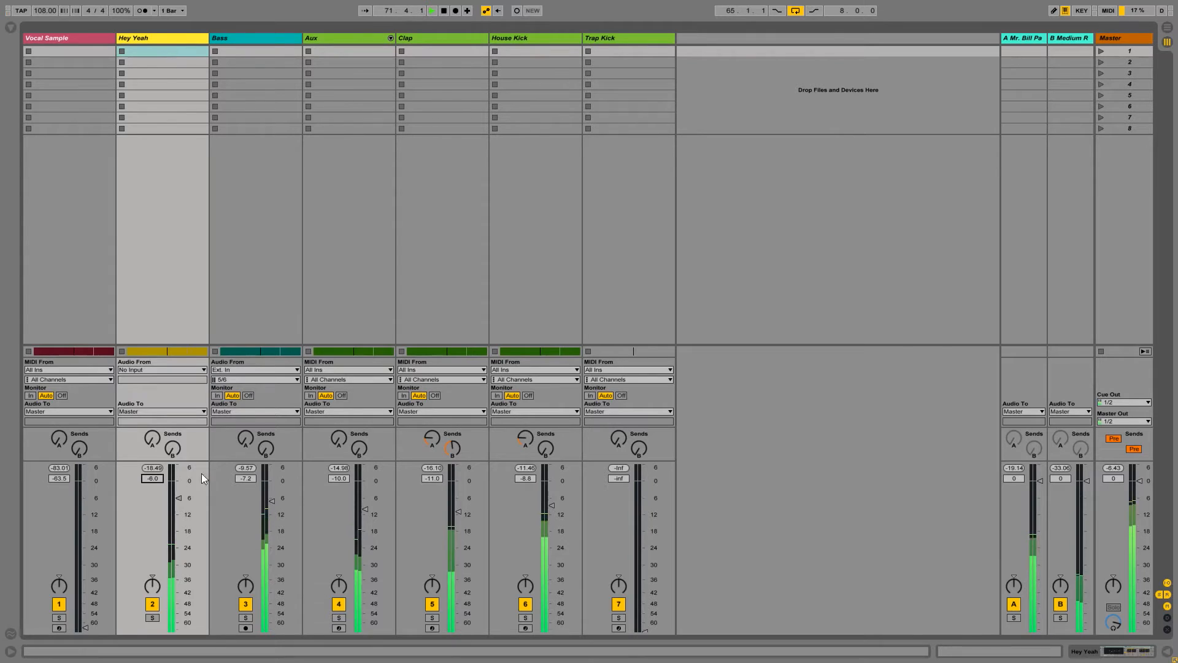
pyautogui.click(246, 478)
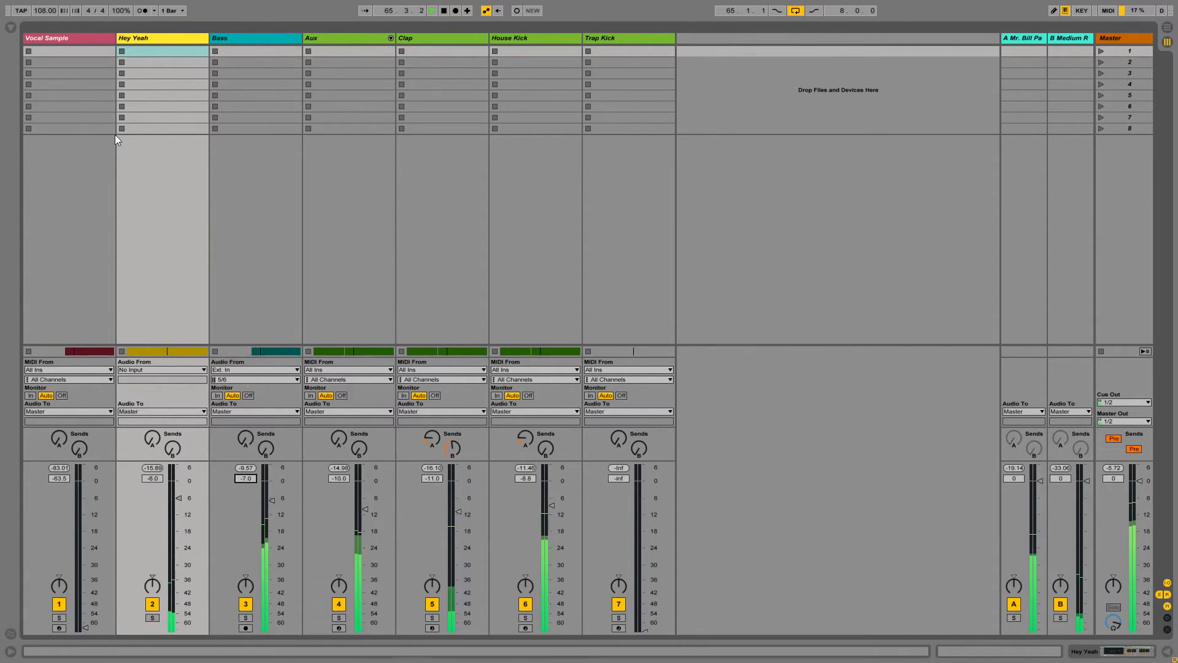
pyautogui.press('space')
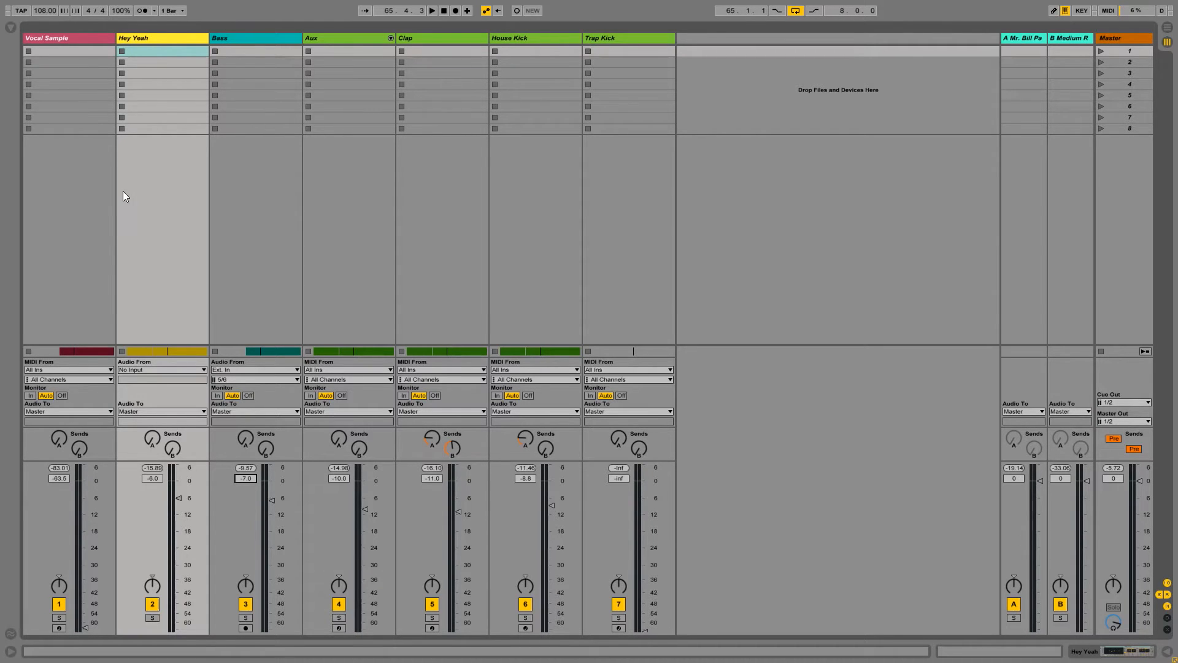
# Select the Vocal Sample track and bring its volume up to -2.0 dB while the loop plays.
pyautogui.click(100, 49)
pyautogui.press('space')
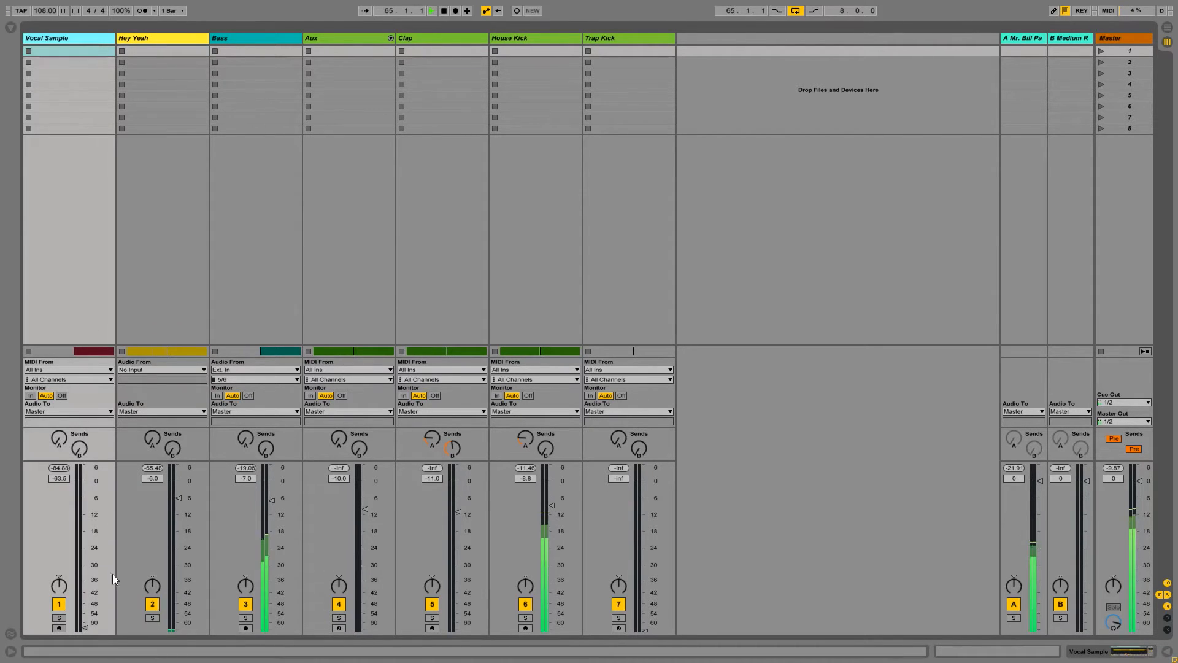
pyautogui.moveTo(85, 627); pyautogui.dragTo(85, 493)
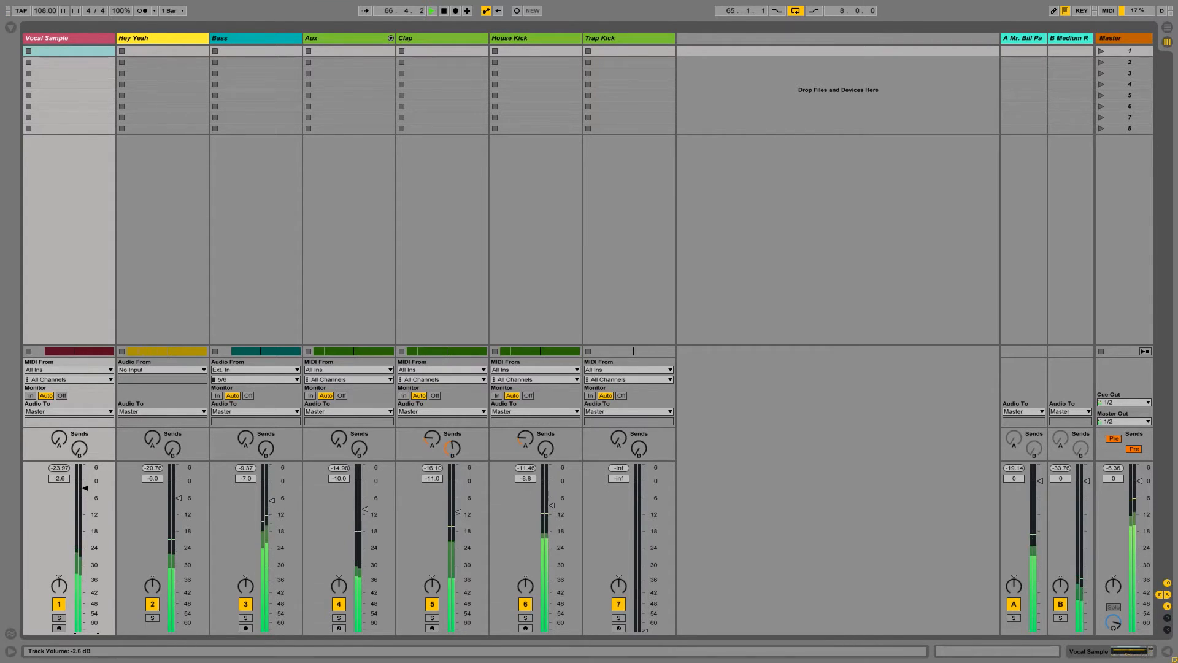
pyautogui.doubleClick(64, 480)
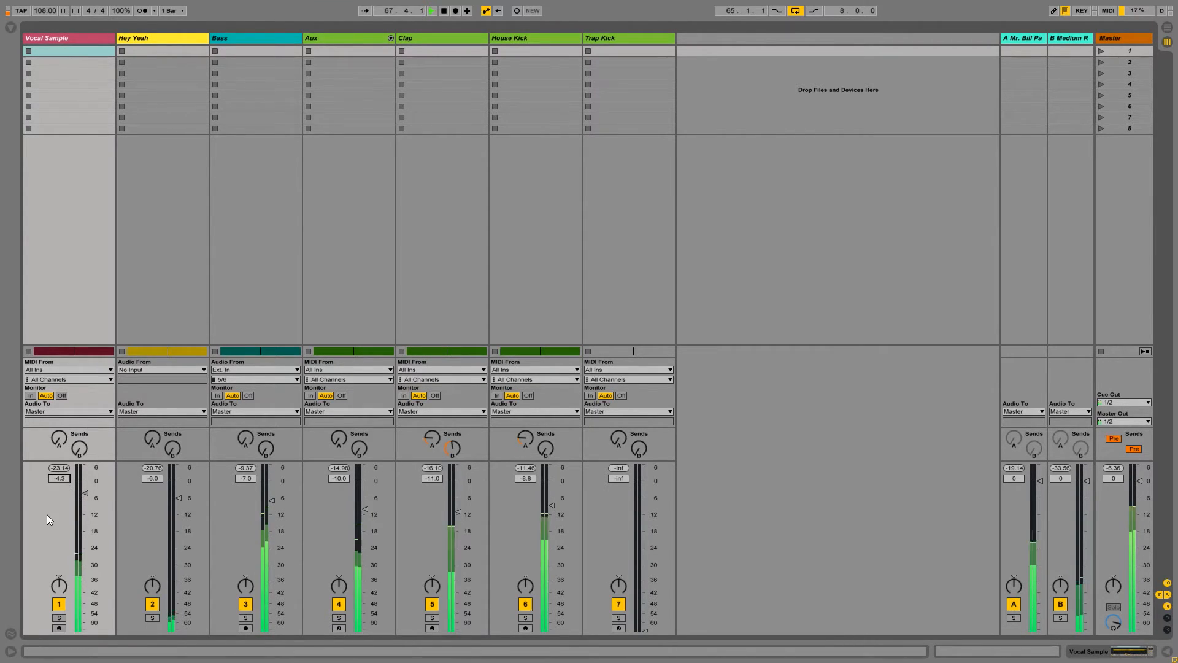
pyautogui.write('-4')
pyautogui.press('Return')
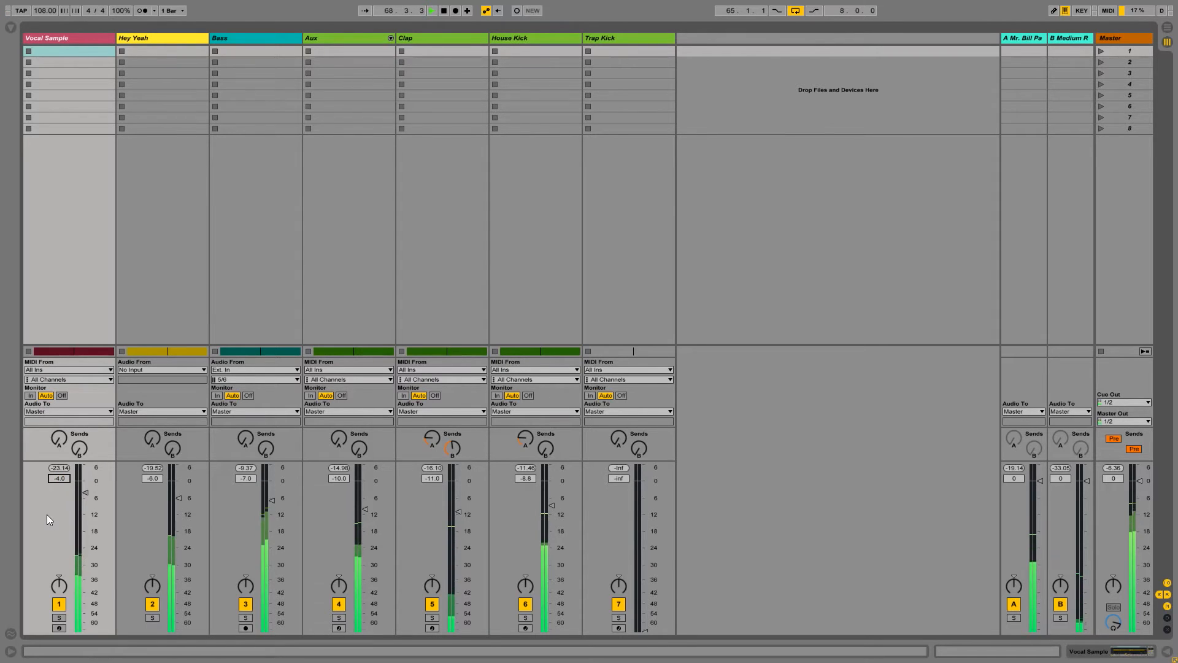
pyautogui.moveTo(66, 481); pyautogui.dragTo(65, 478)
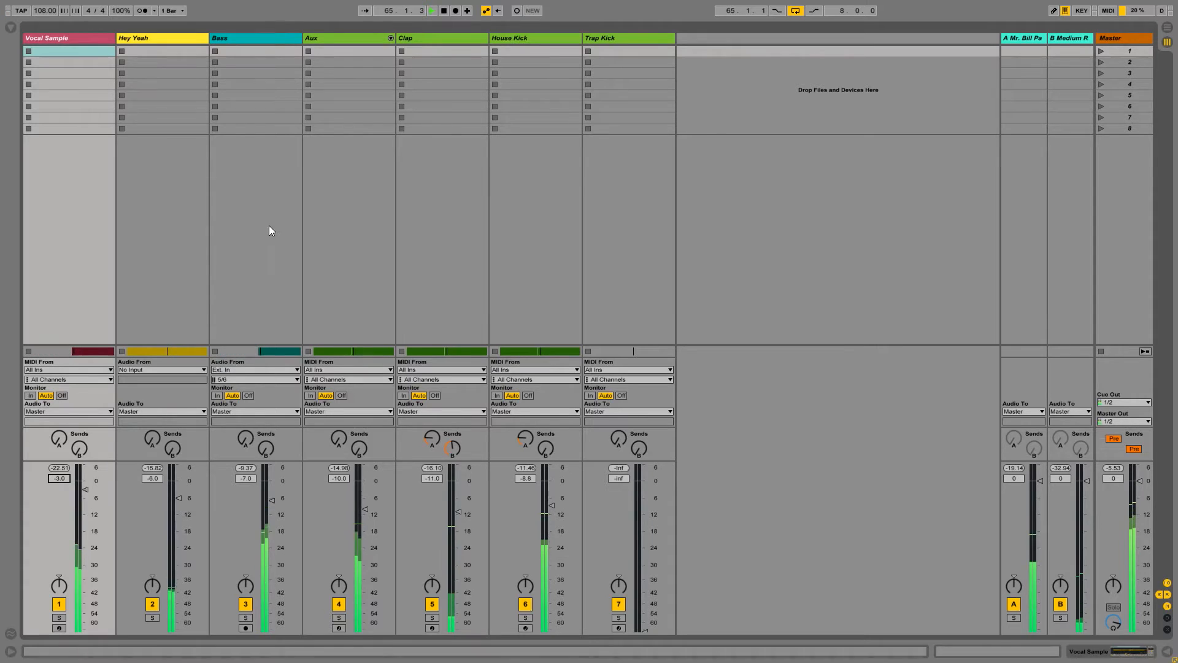
pyautogui.moveTo(60, 478); pyautogui.dragTo(60, 473)
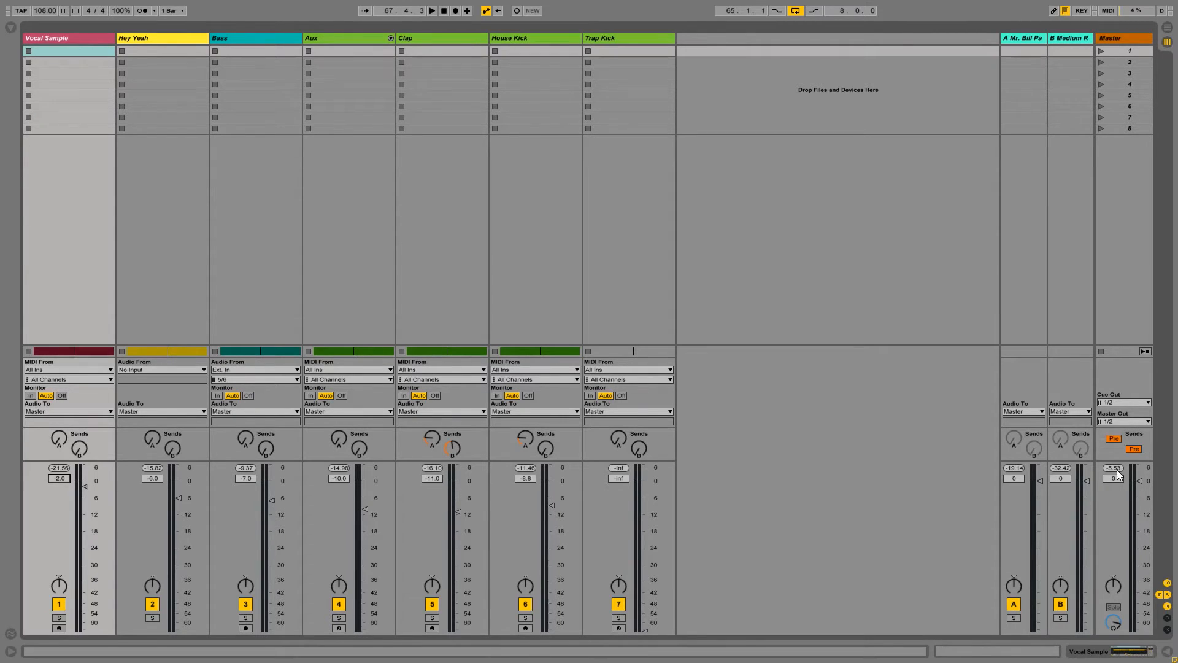
# Play the loop from bar 65 twice to check the overall balance and the master level.
pyautogui.click(73, 41)
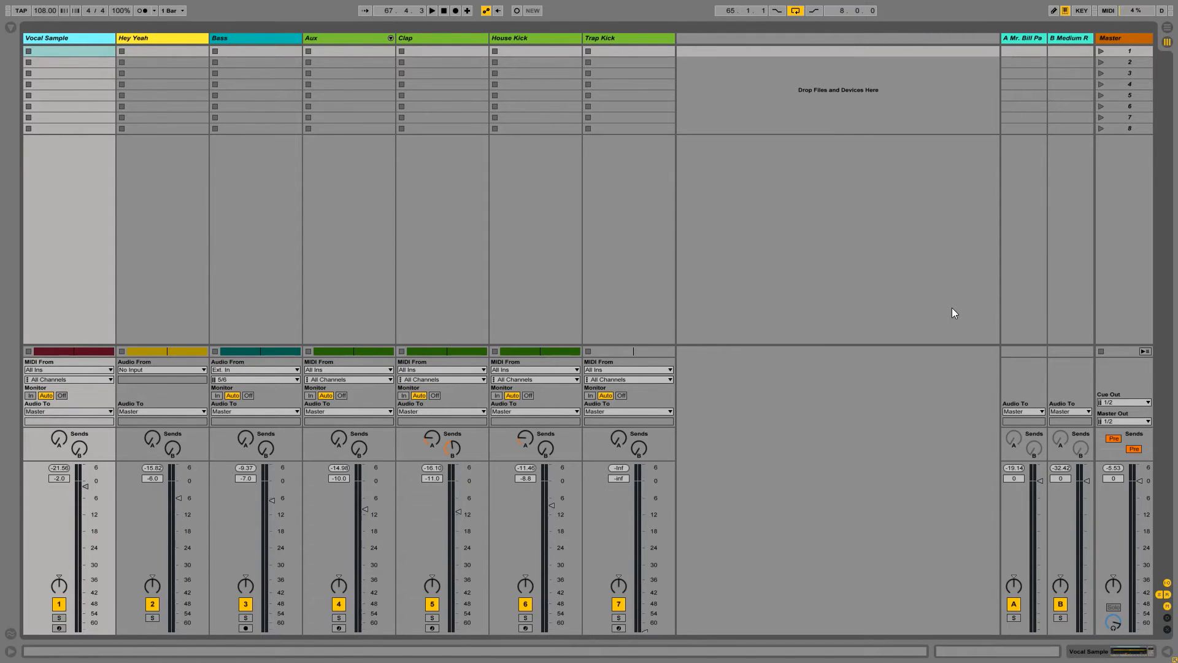
pyautogui.press('space')
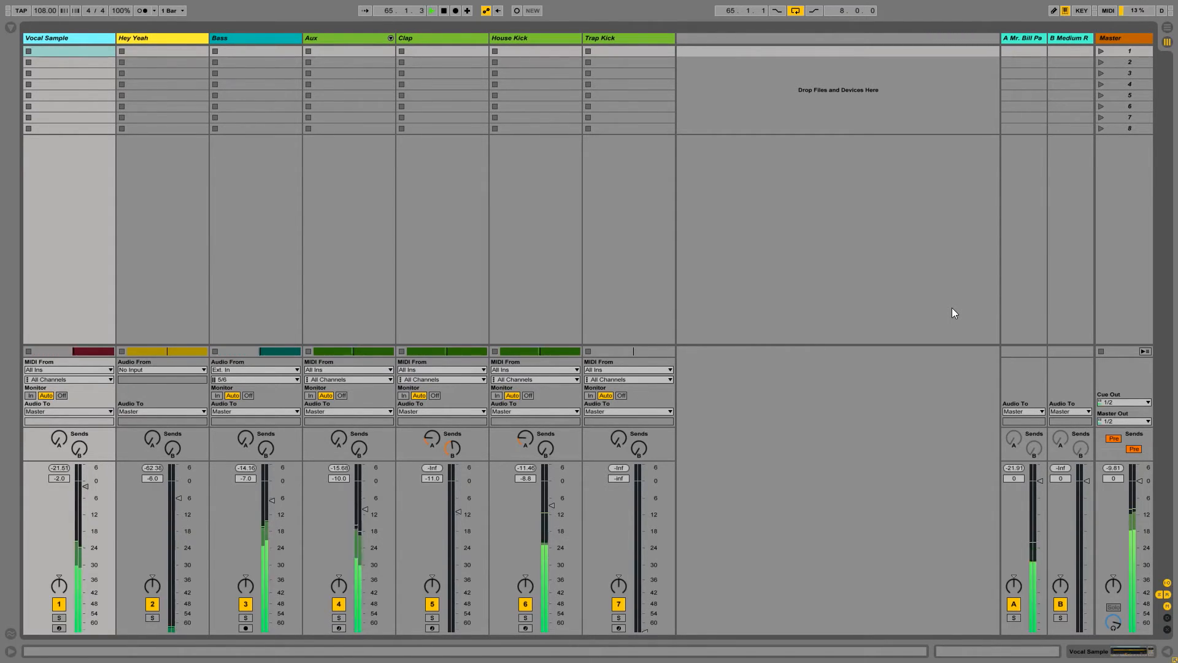
pyautogui.press('space')
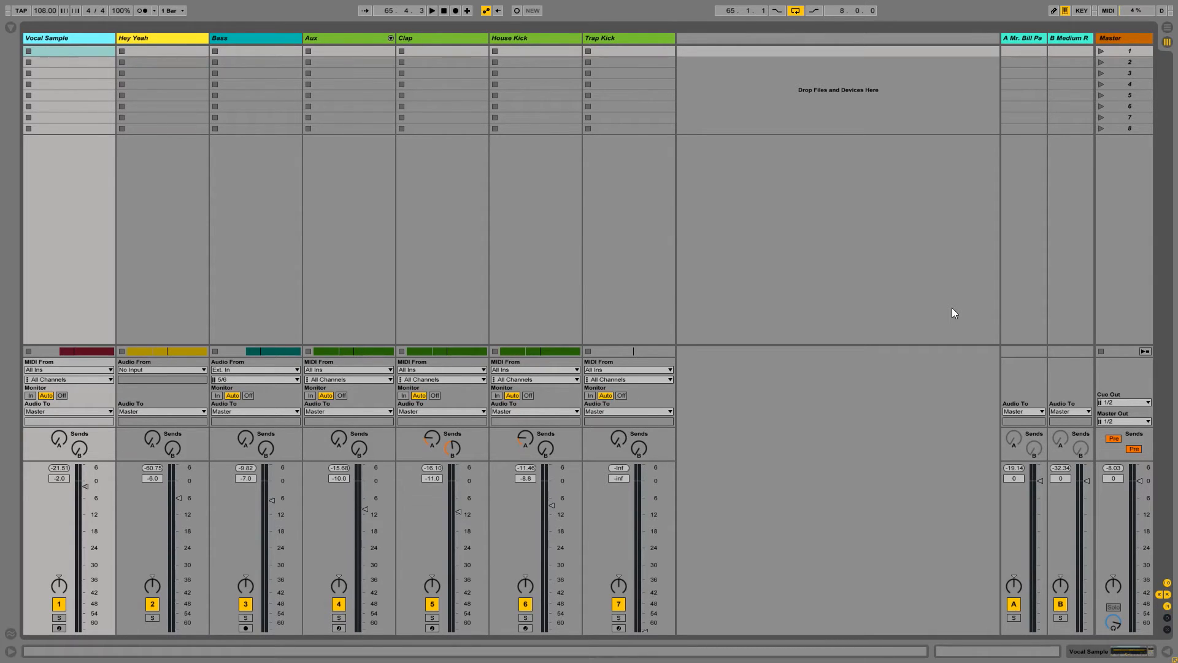
pyautogui.press('space')
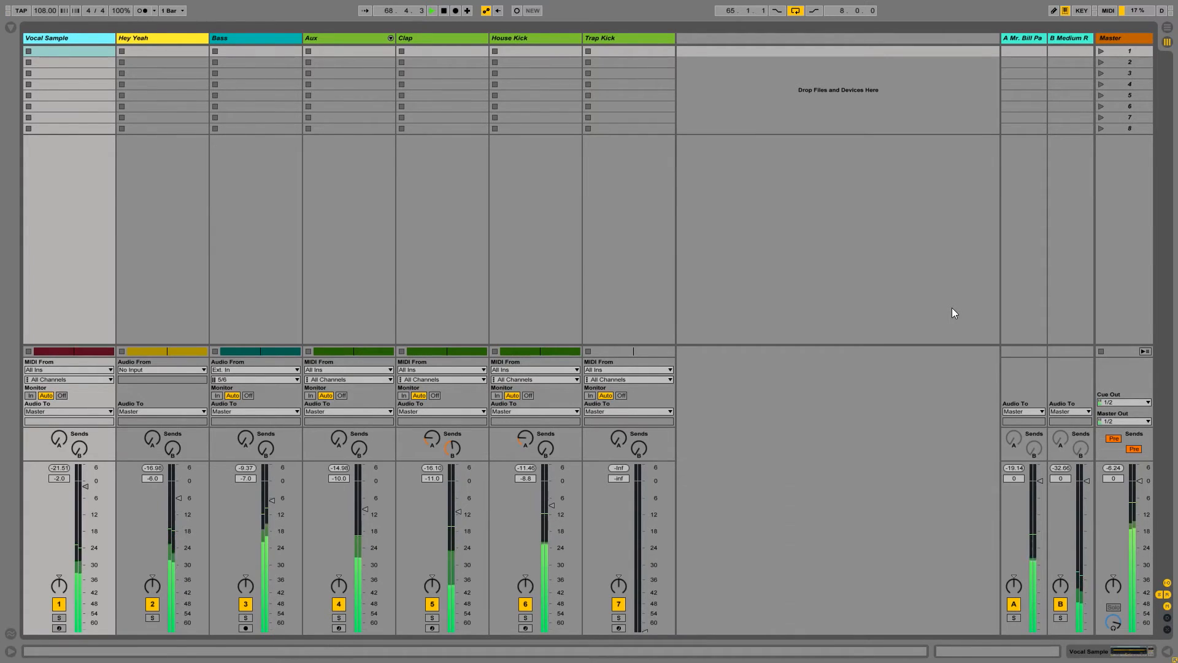
pyautogui.press('space')
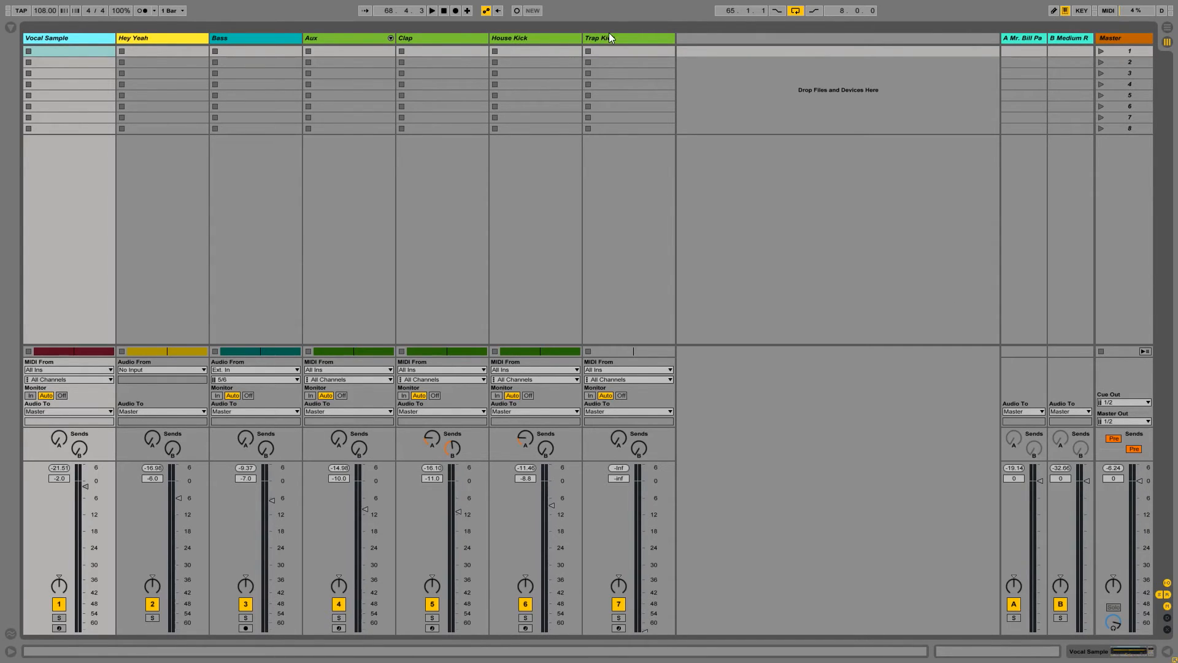
# In the Arrangement View, move the eight-bar loop to start at bar 113 and return to the Session View mixer.
pyautogui.click(1167, 31)
pyautogui.moveTo(327, 59); pyautogui.dragTo(541, 53)
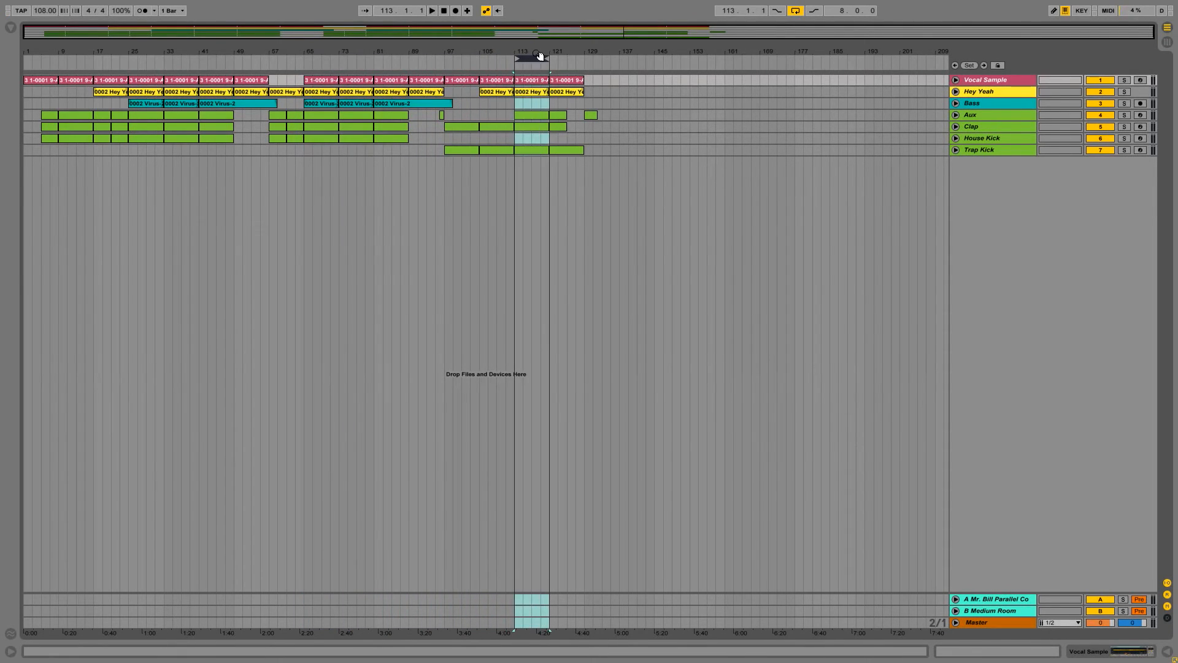
pyautogui.click(1168, 46)
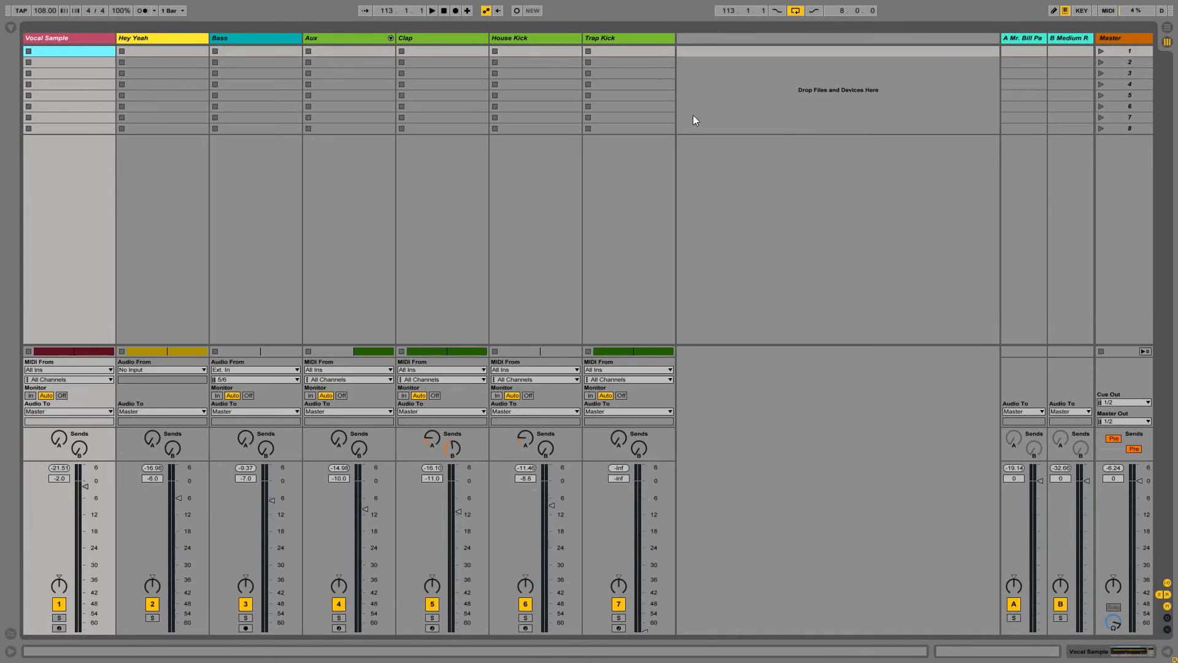
# Select the Trap Kick track and raise its volume to -4.0 dB while the new loop plays.
pyautogui.click(645, 38)
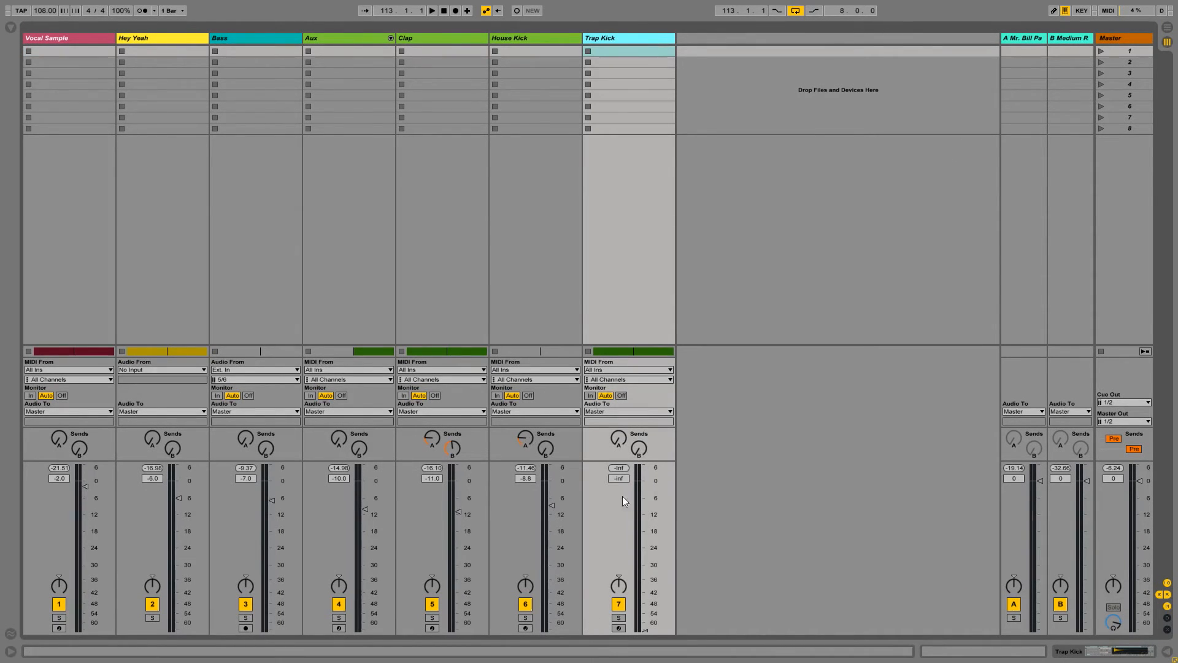
pyautogui.press('space')
pyautogui.moveTo(642, 626); pyautogui.dragTo(644, 490)
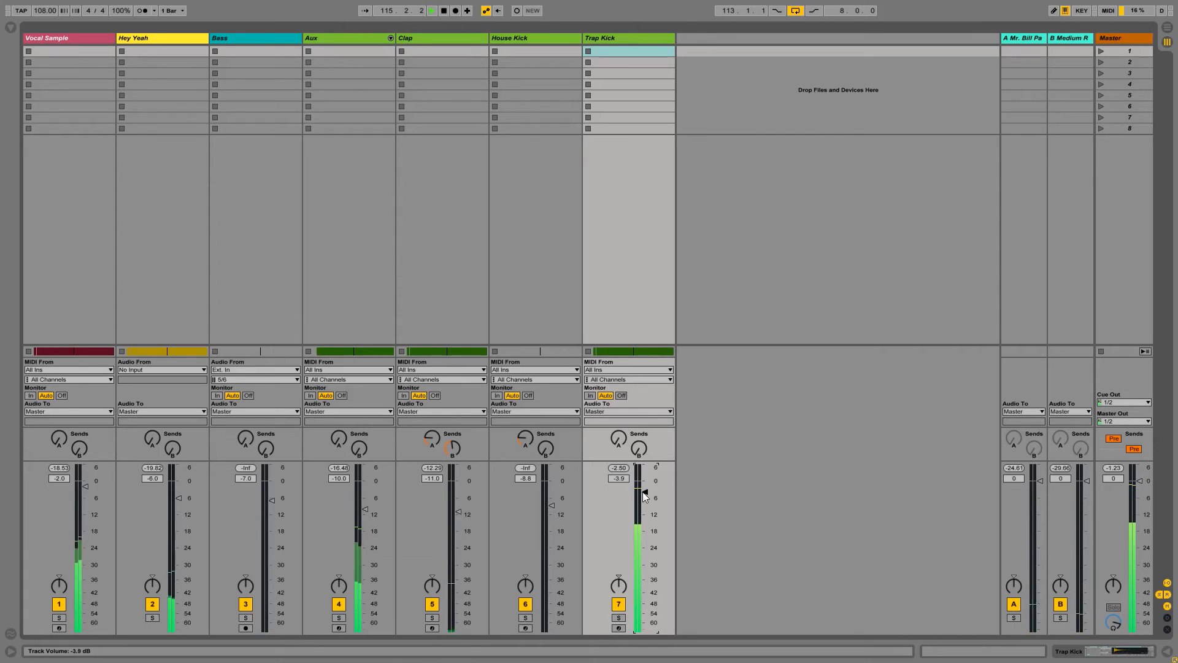
pyautogui.click(619, 479)
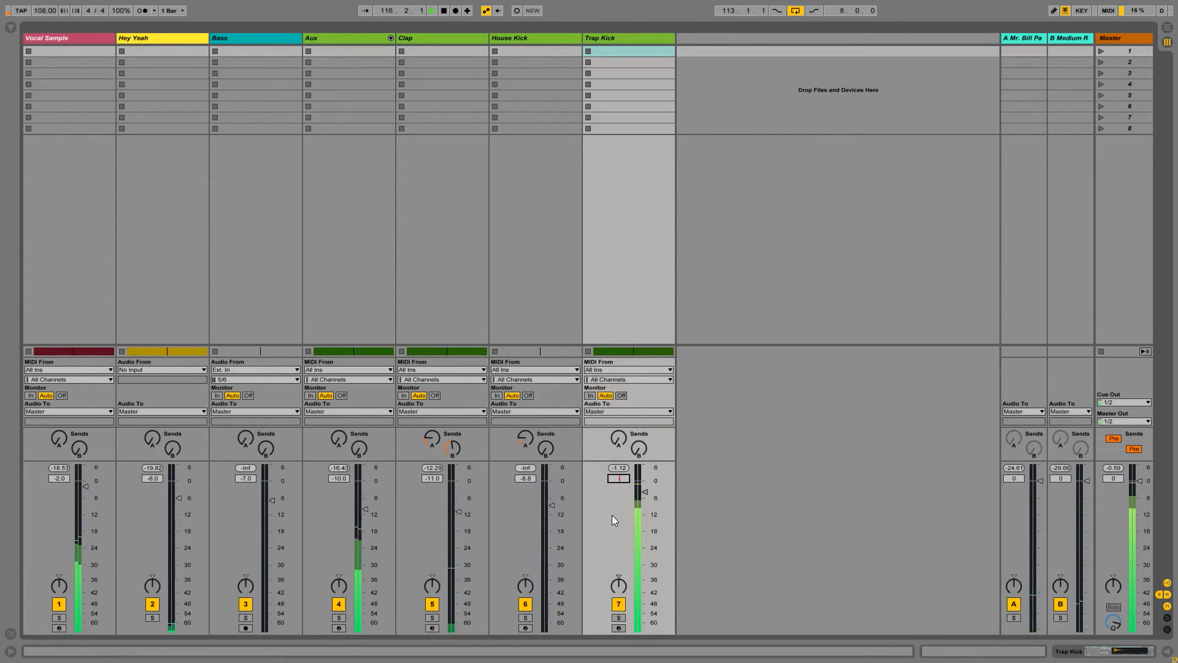
pyautogui.write('-4')
pyautogui.press('Return')
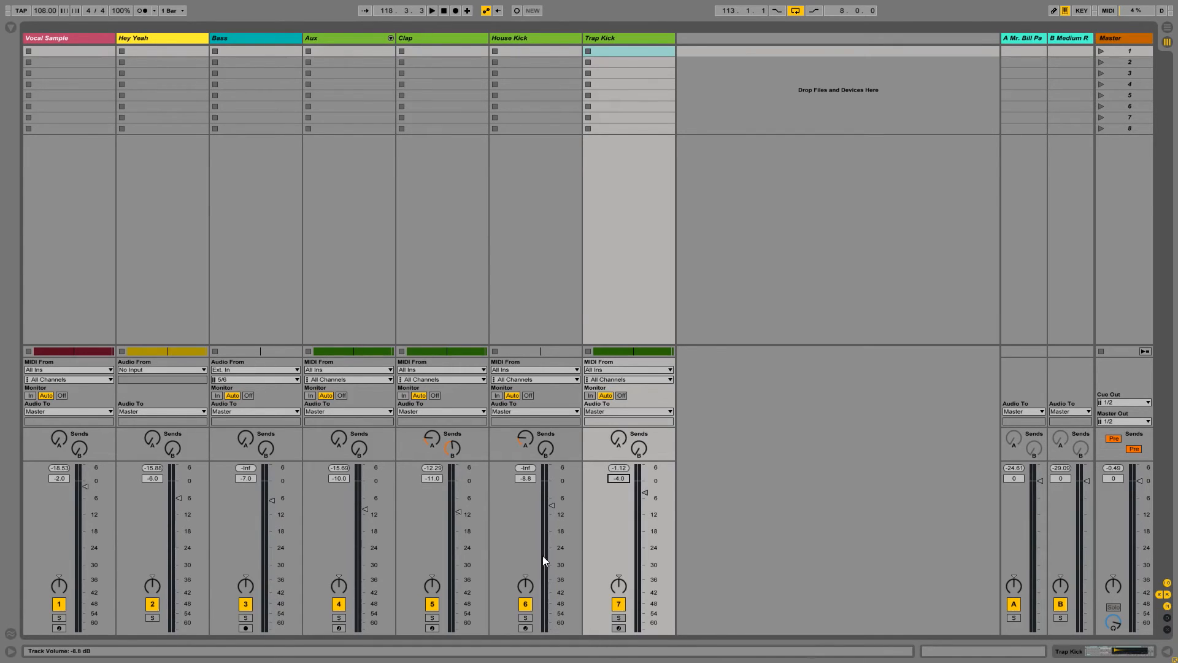
# Lower the Trap Kick volume in 1 dB steps to -9.0 dB during playback, and stop playback.
pyautogui.press('space')
pyautogui.press('Down')
pyautogui.press('Down')
pyautogui.press('Down')
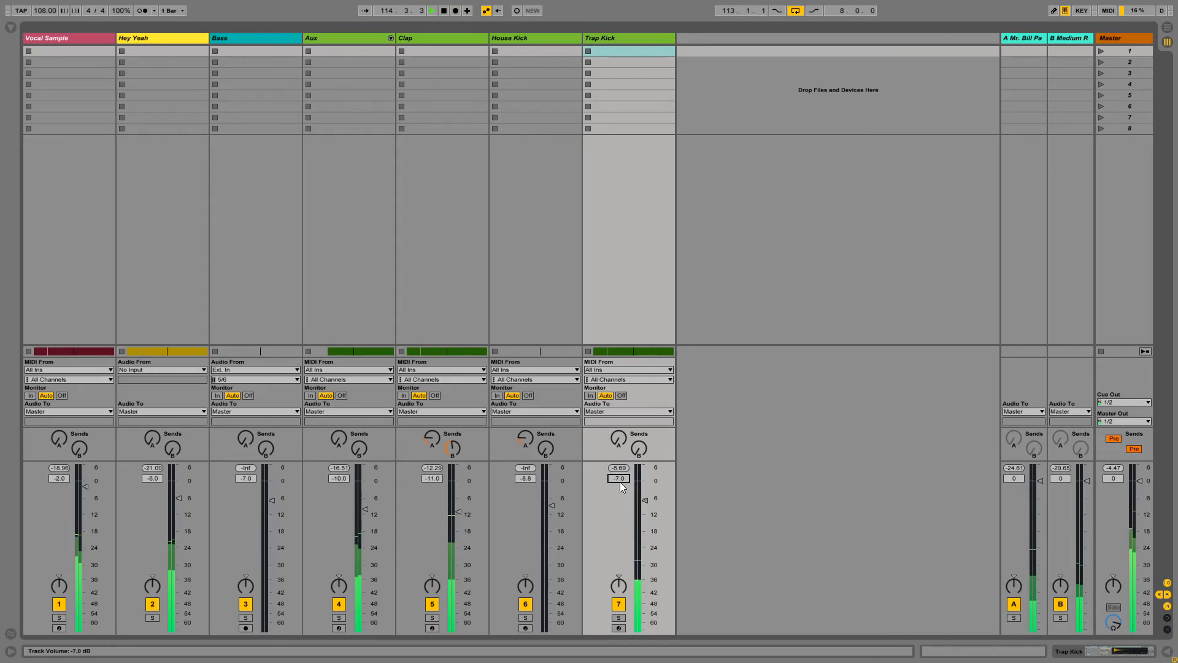
pyautogui.press('Down')
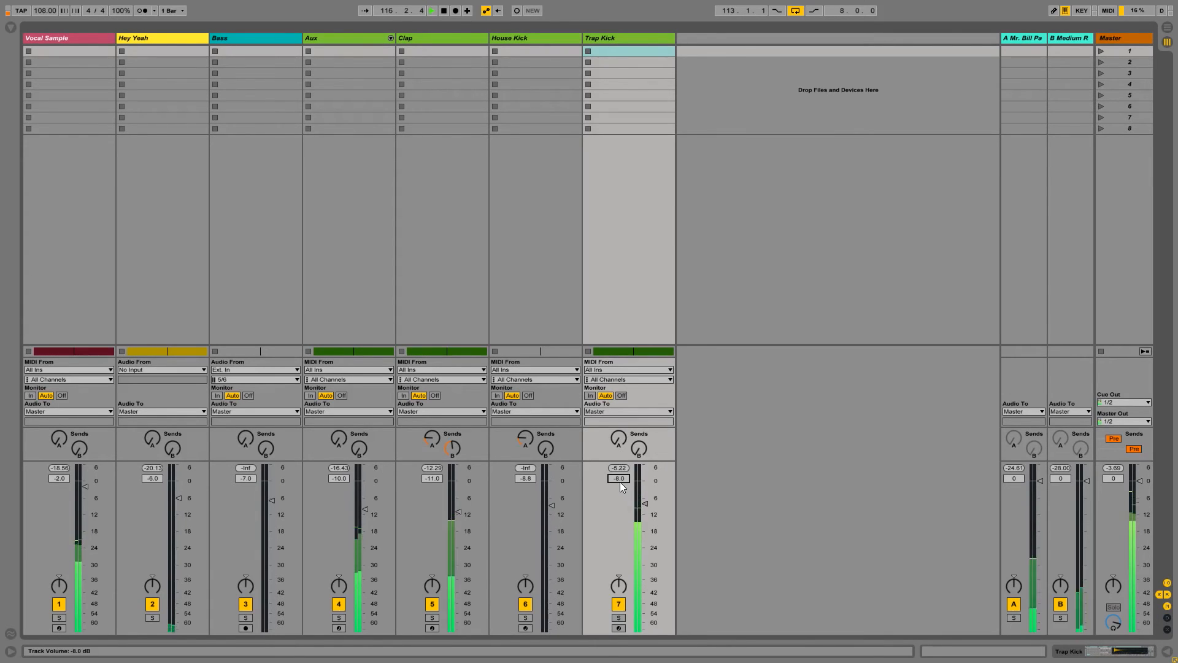
pyautogui.press('Down')
pyautogui.press('space')
pyautogui.press('space')
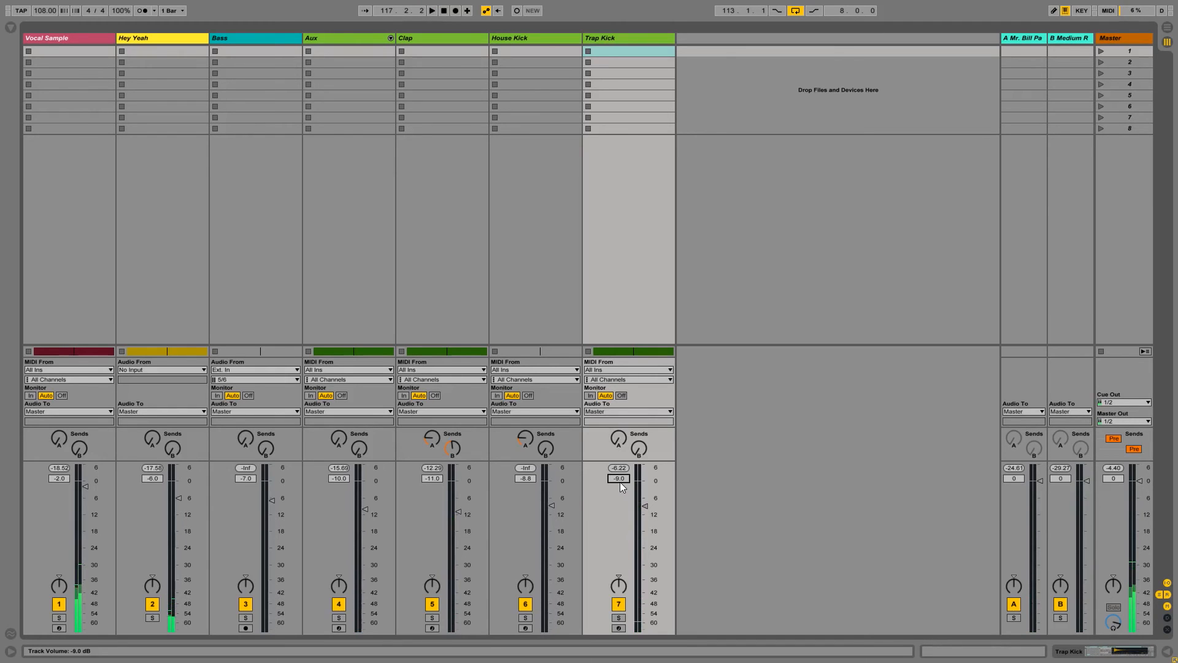
# In the Arrangement View, turn off the loop and place the insert marker at bar 77 on the Trap Kick track.
pyautogui.click(1167, 28)
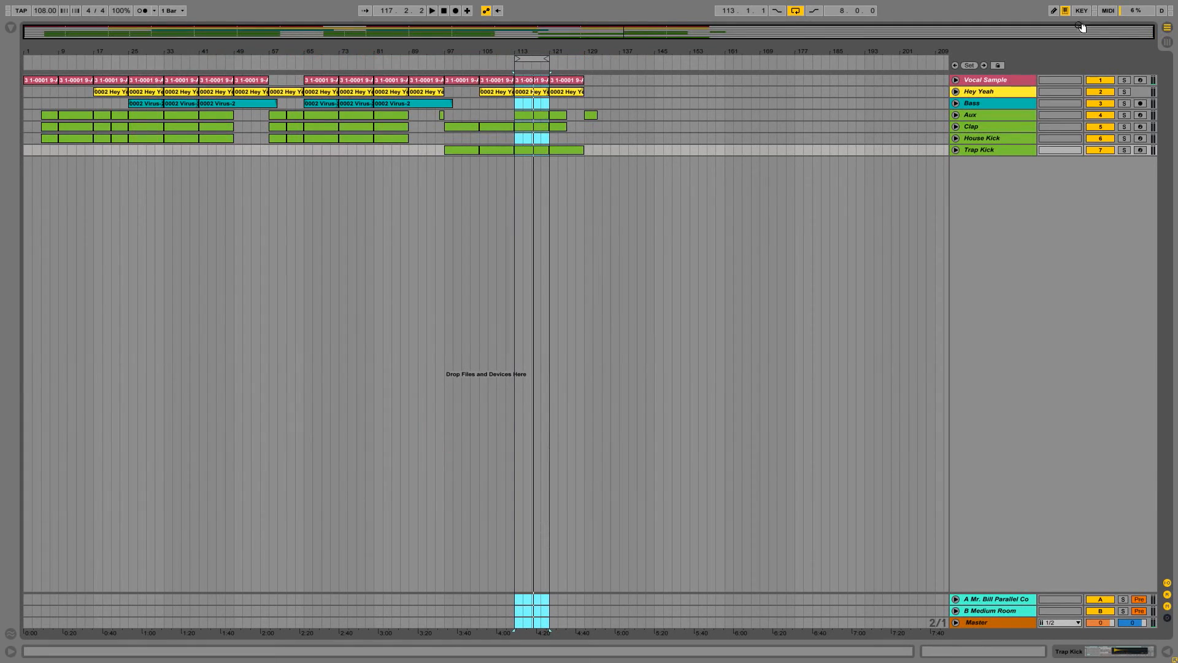
pyautogui.click(533, 59)
pyautogui.click(795, 10)
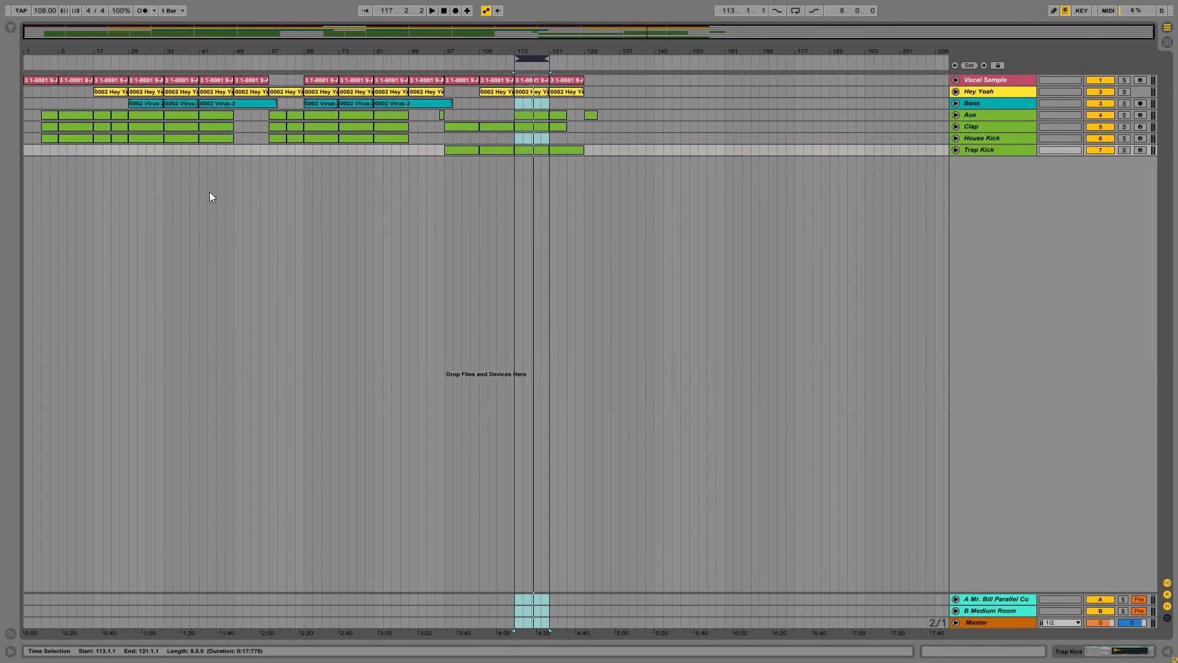
pyautogui.click(357, 150)
# Export the Master track as Ah Yeah.wav into the W 3 Project folder, replacing the existing file.
pyautogui.hotkey('ctrl', 'shift', 'r')
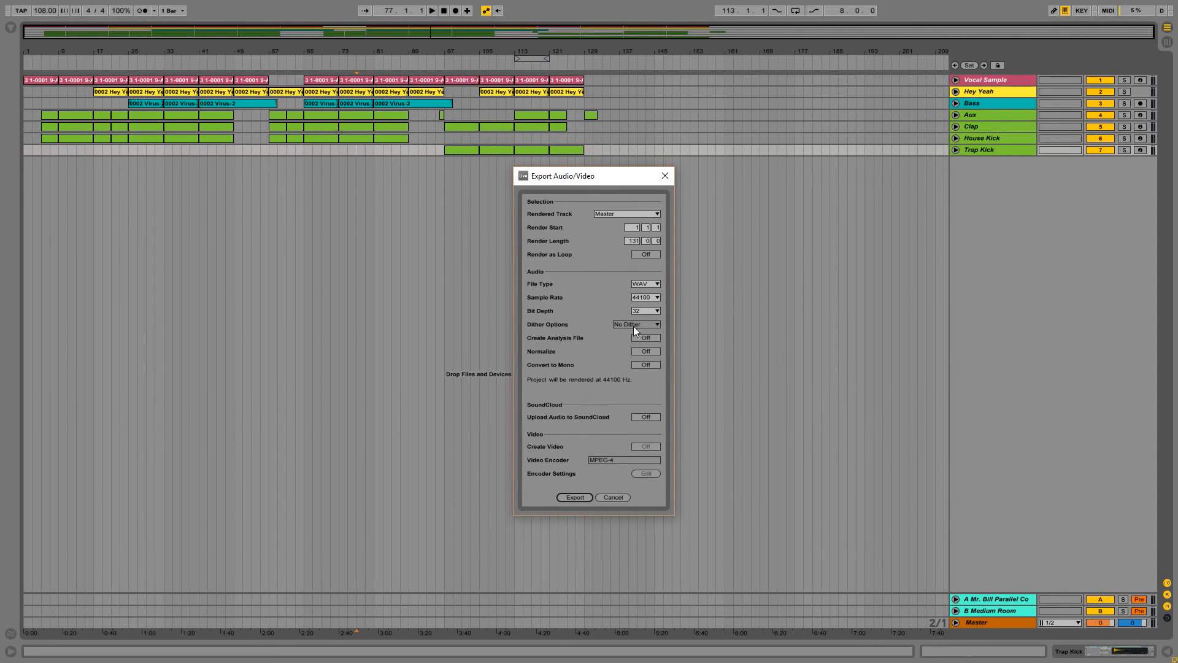
pyautogui.click(575, 497)
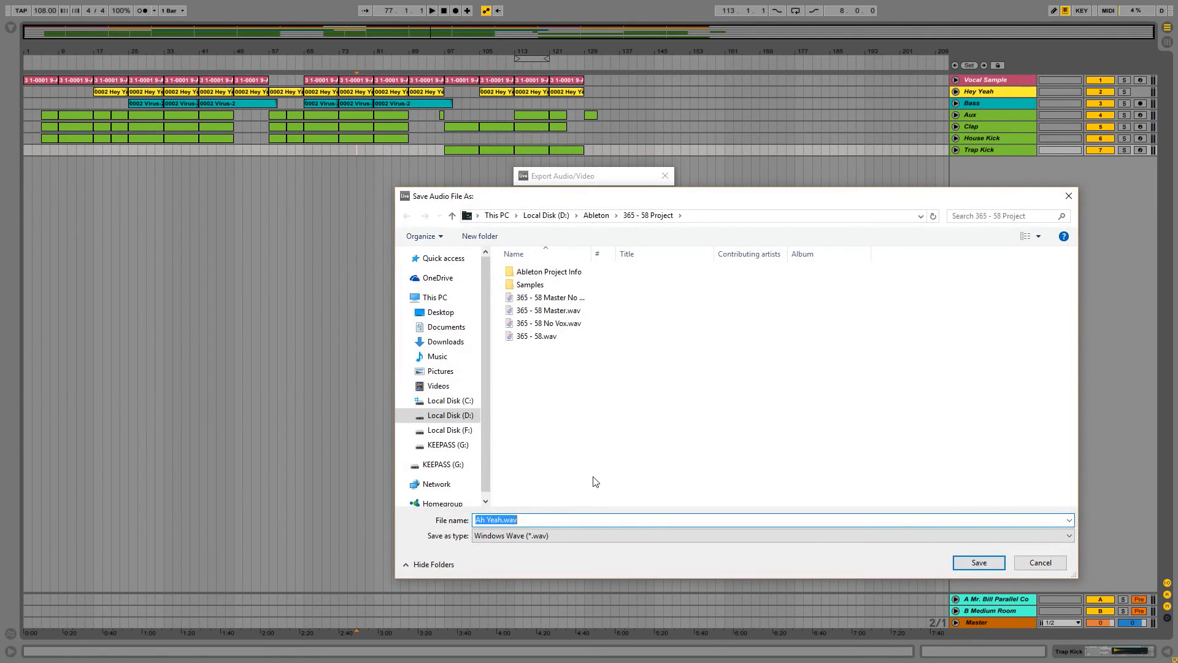
pyautogui.press('End')
pyautogui.click(596, 215)
pyautogui.doubleClick(560, 272)
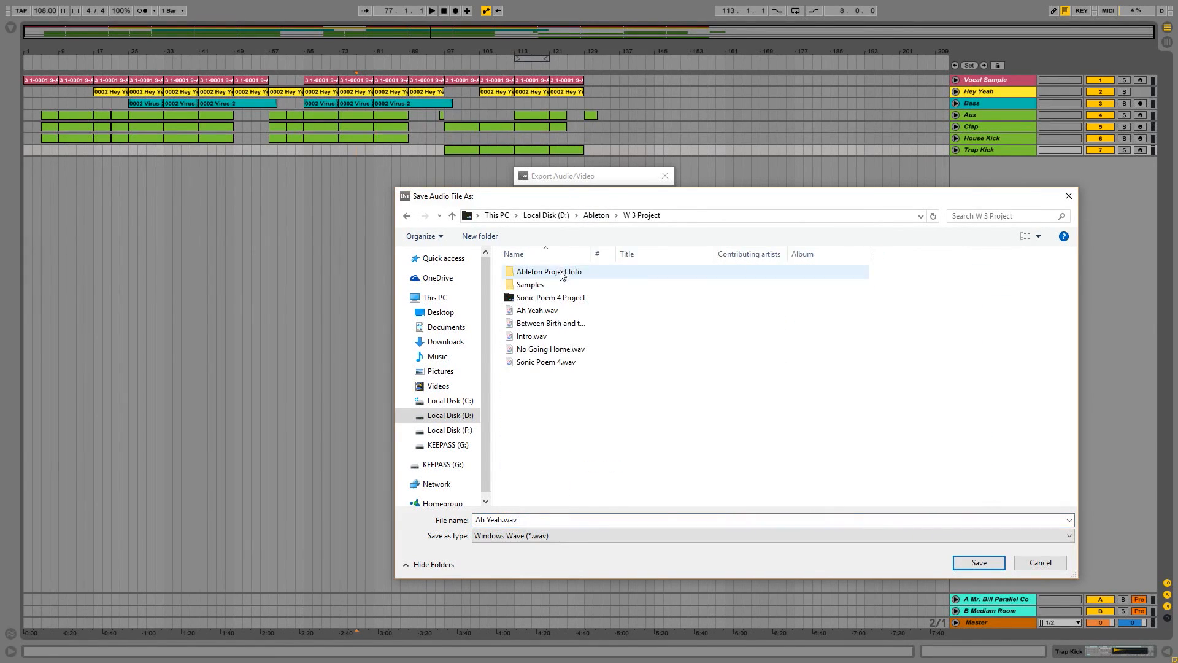
pyautogui.click(976, 564)
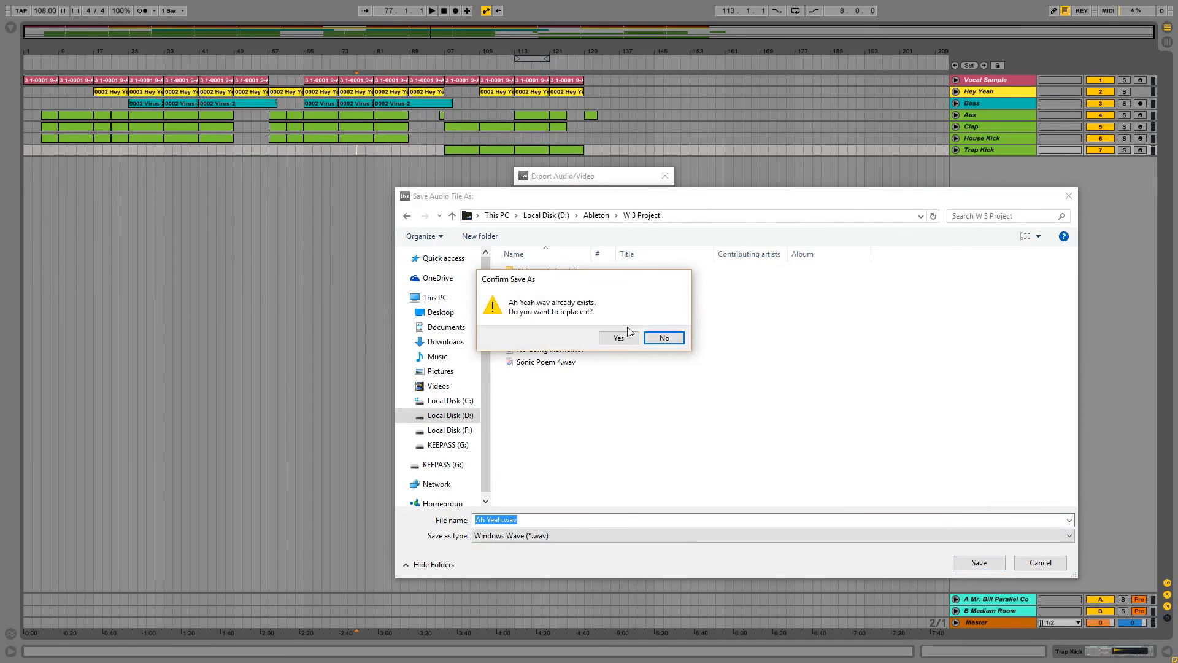
pyautogui.click(624, 337)
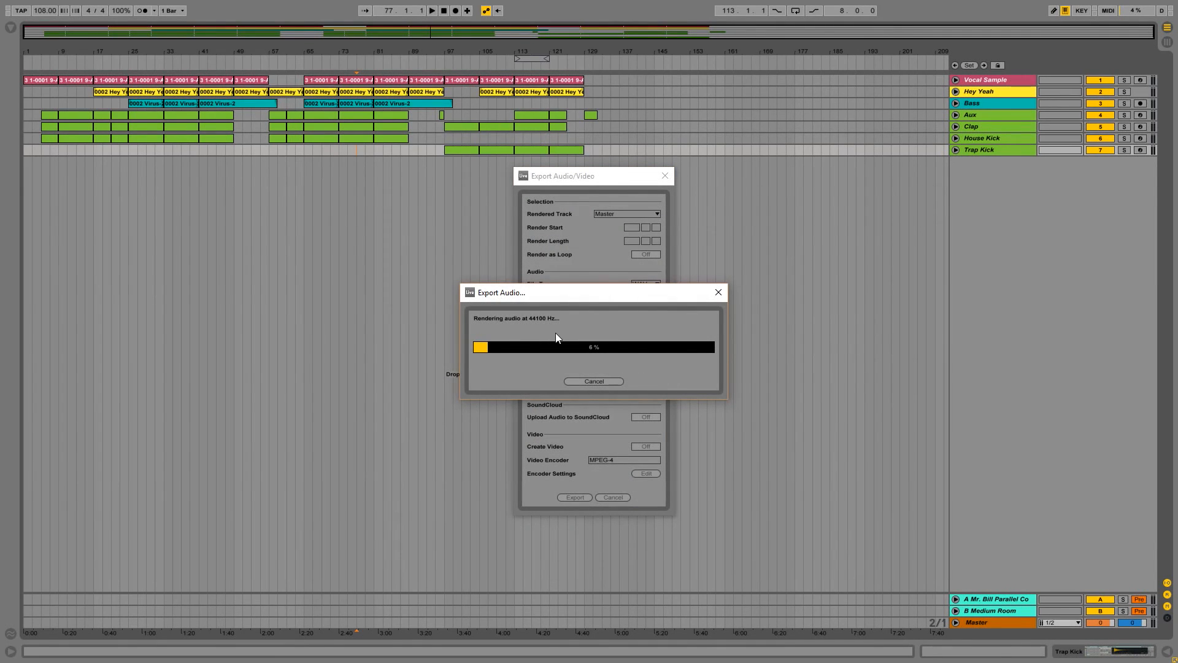